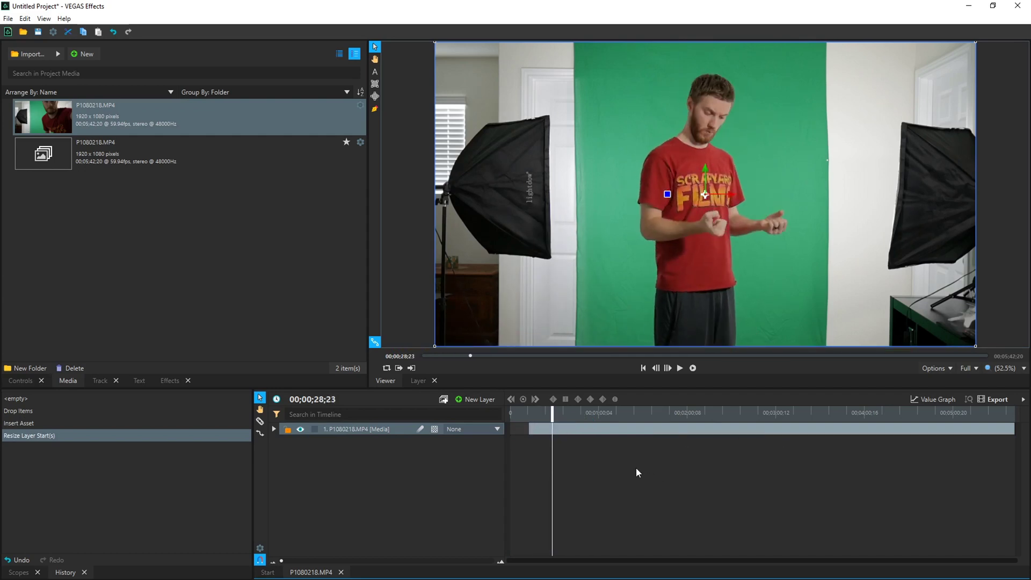
- Trim the end of the green-screen clip at 00;00;28;23 and move the remaining part to the start of the timeline
key("ctrl+shift+d")
key("Delete")
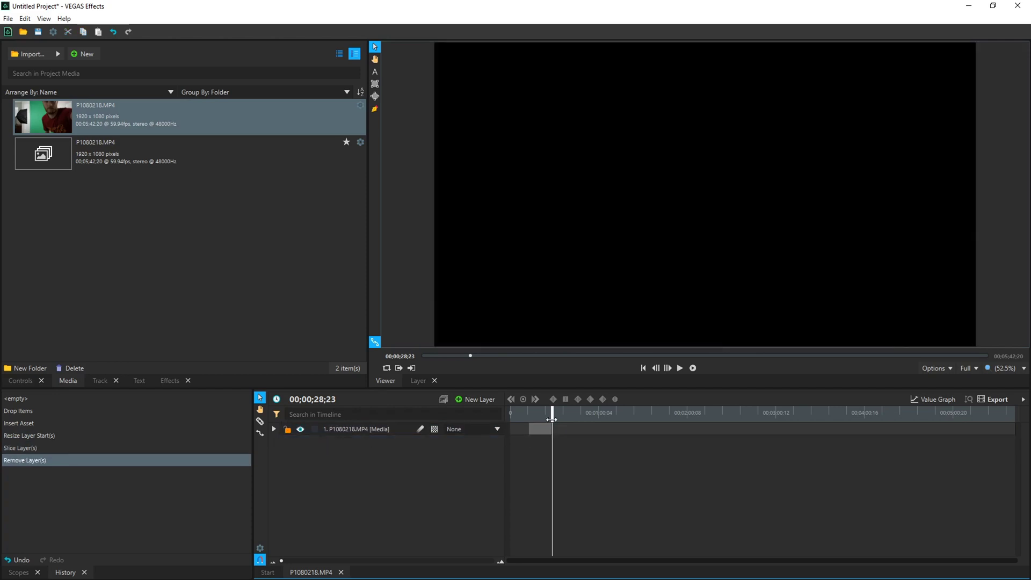
left_click_drag(538, 429, 507, 413)
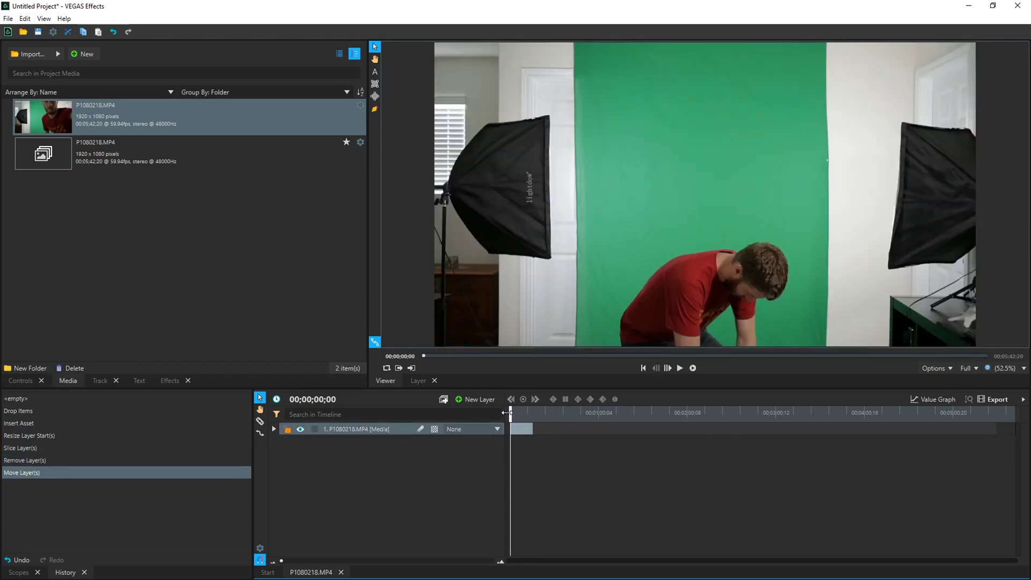
left_click(668, 368)
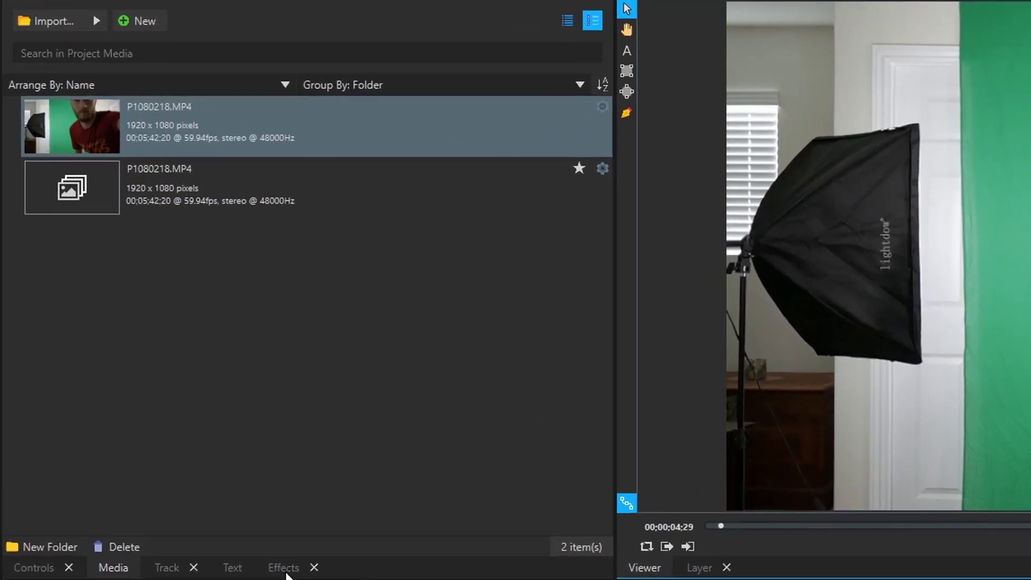
- Find the Chroma Key effect by searching for "chro" and apply it to the P1080218.MP4 layer
left_click(285, 569)
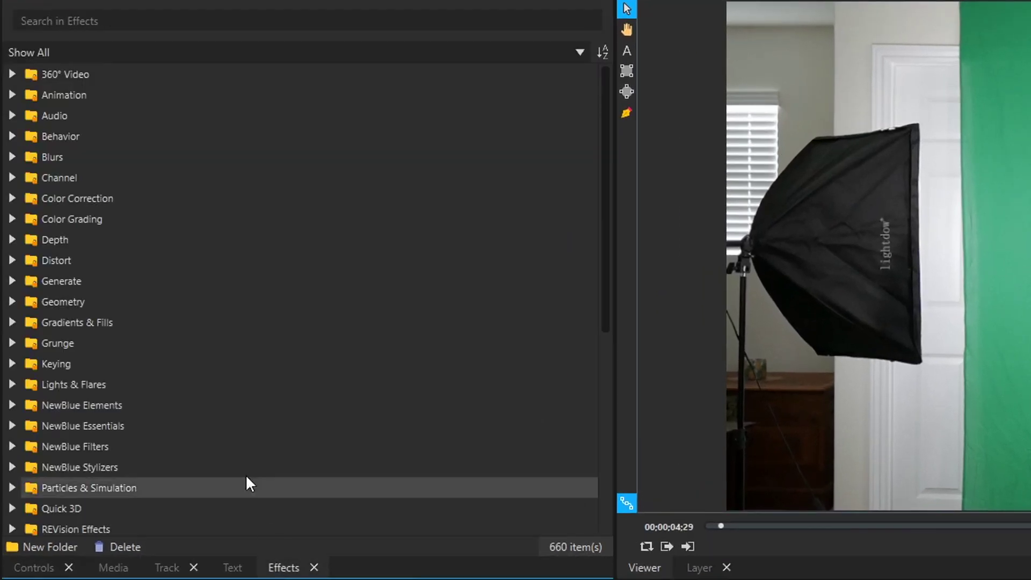
left_click(139, 23)
type("chro")
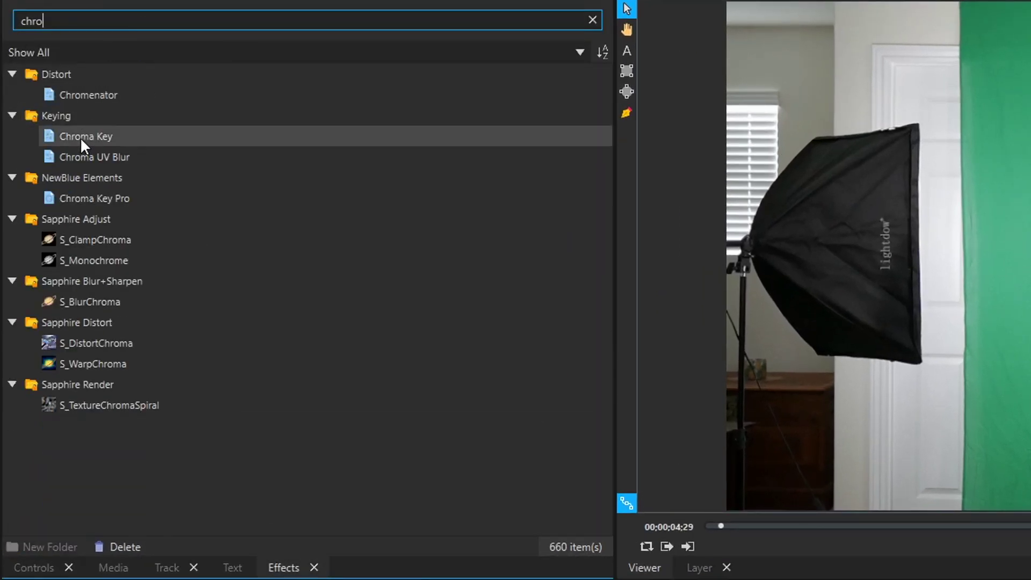
left_click_drag(80, 137, 586, 579)
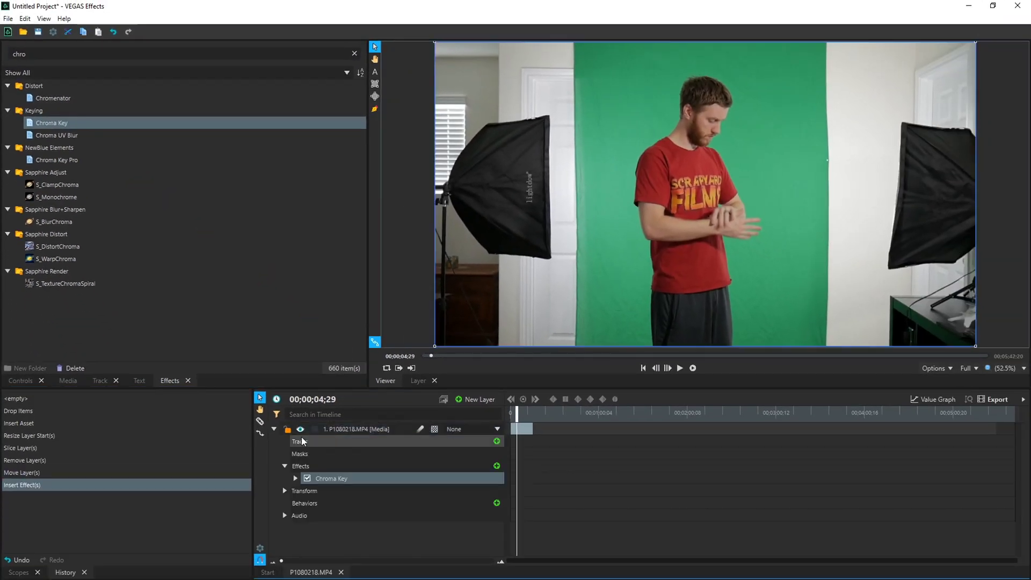
- Sample the green backdrop beside the actor as the Chroma Key color (56, 164, 115)
left_click(15, 380)
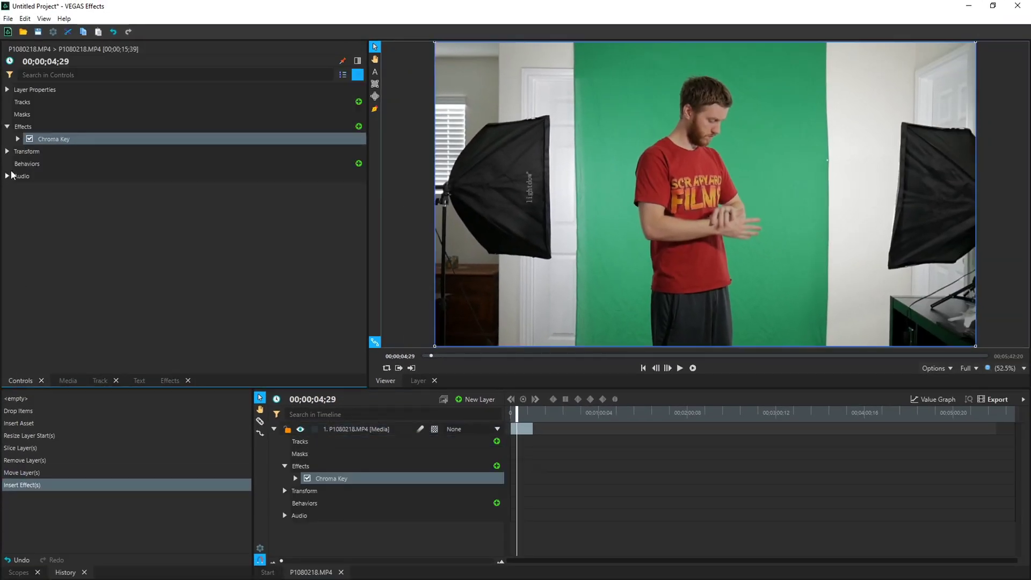
left_click(18, 139)
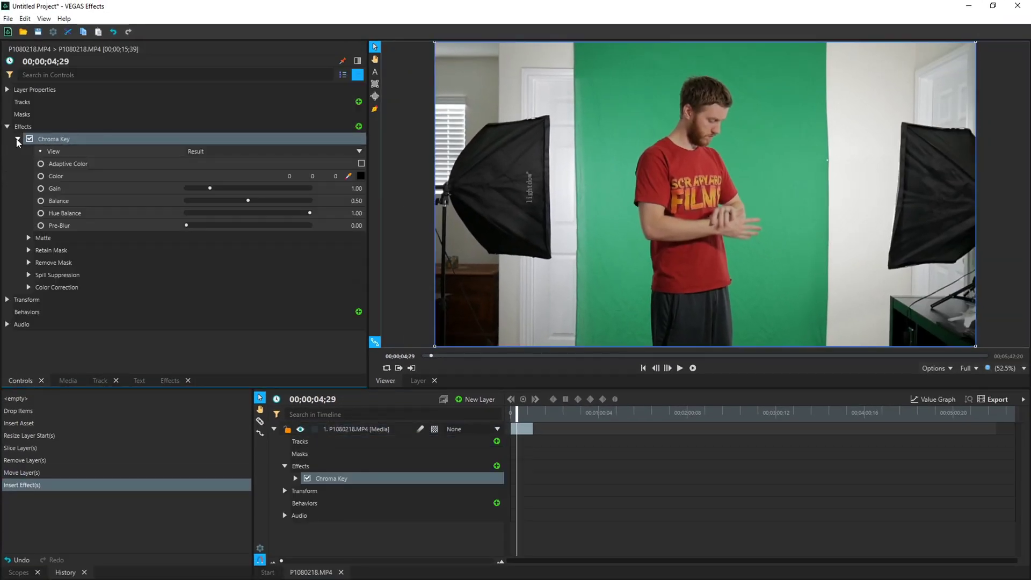
left_click(349, 173)
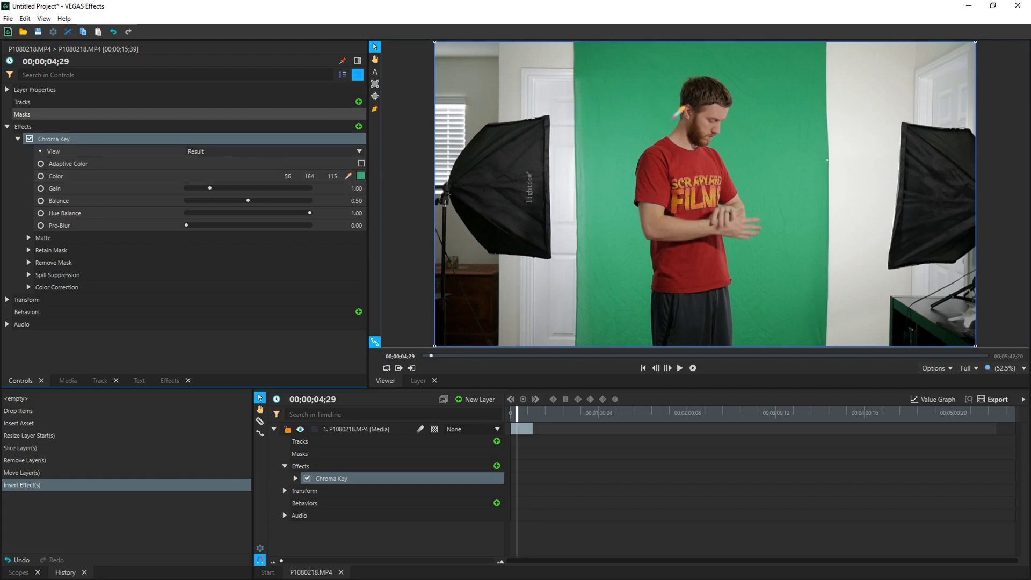
left_click(672, 123)
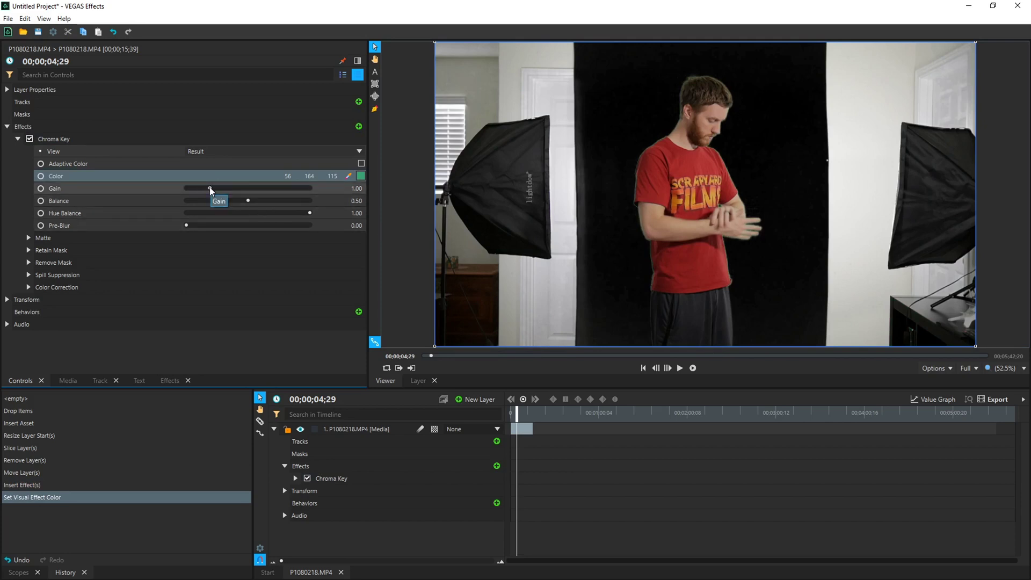
- Set the Chroma Key gain to 5.00, balance to 1.00 and pre-blur to 1.00
left_click_drag(209, 188, 334, 183)
left_click_drag(248, 201, 343, 198)
left_click(218, 225)
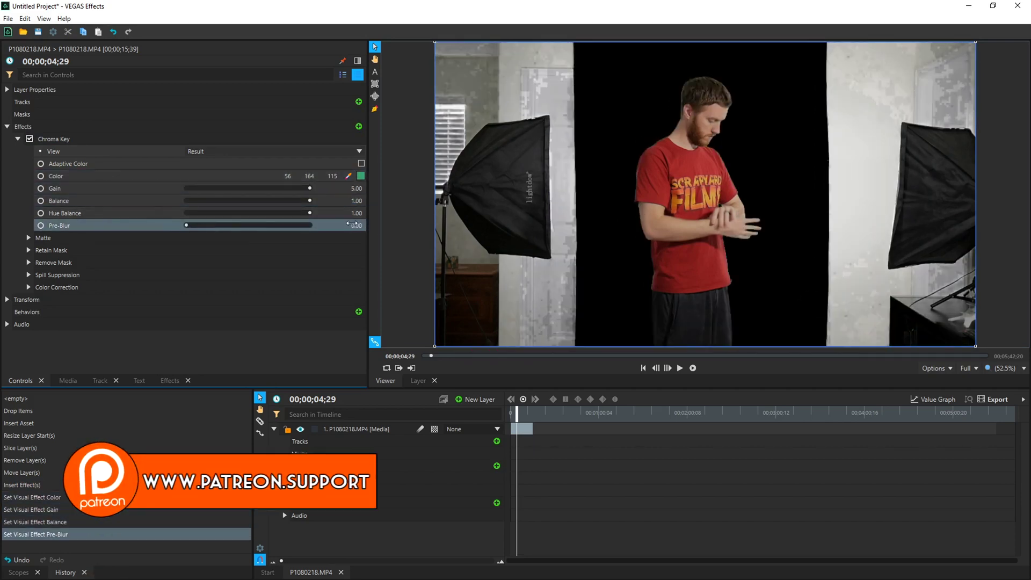
- Set the key's matte to Clip Background 0.25, Clip Foreground 0.45, Clip Rollback 3.00, Despot Background 2.00 and Softness 0.25
left_click(28, 237)
left_click_drag(184, 251, 186, 274)
mouse_move(182, 324)
left_mouse_down()
mouse_move(262, 308)
mouse_move(181, 306)
mouse_move(182, 337)
left_mouse_up()
left_click(347, 324)
type("2")
key("Return")
scroll(693, 194, "up", 2)
scroll(692, 195, "down", 3)
scroll(693, 194, "up", 1)
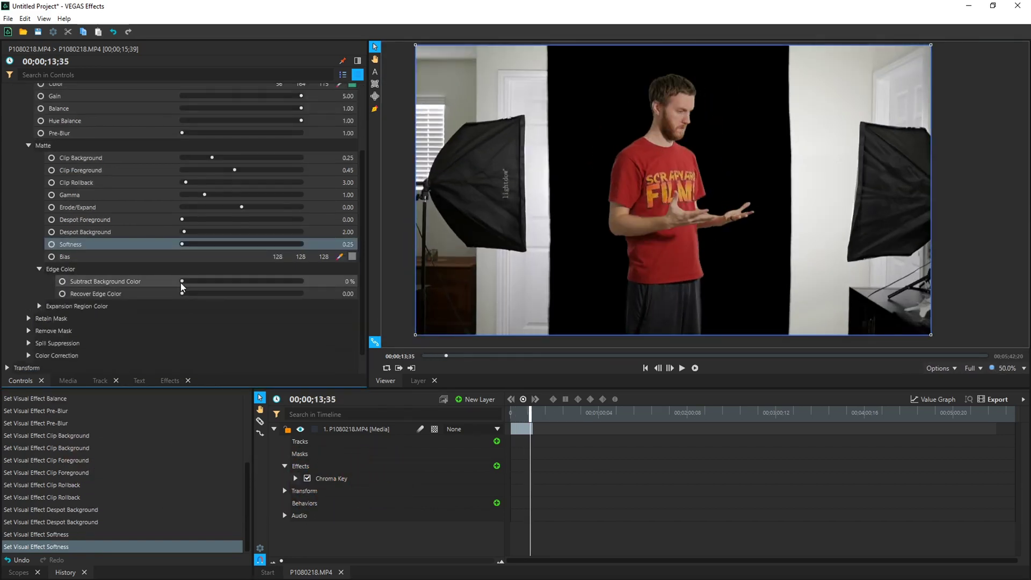
- Set the matte's Subtract Background Color edge value to 20% and collapse the Chroma Key settings
left_click_drag(182, 281, 293, 280)
scroll(729, 231, "up", 6)
left_click(348, 282)
type("20")
key("Return")
scroll(728, 247, "down", 7)
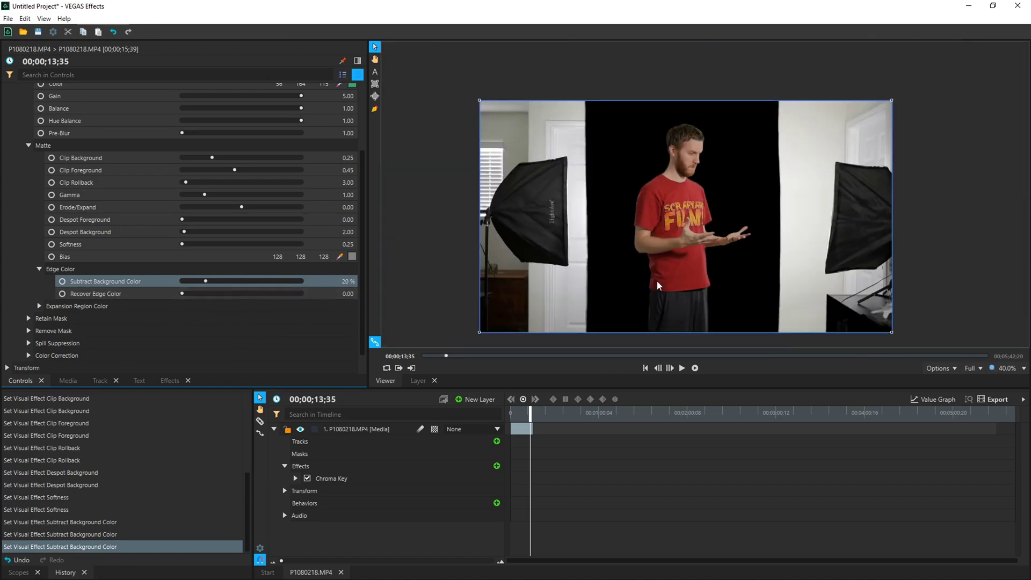
scroll(779, 333, "up", 1)
scroll(21, 148, "up", 3)
left_click(18, 139)
left_click_drag(533, 311, 537, 335)
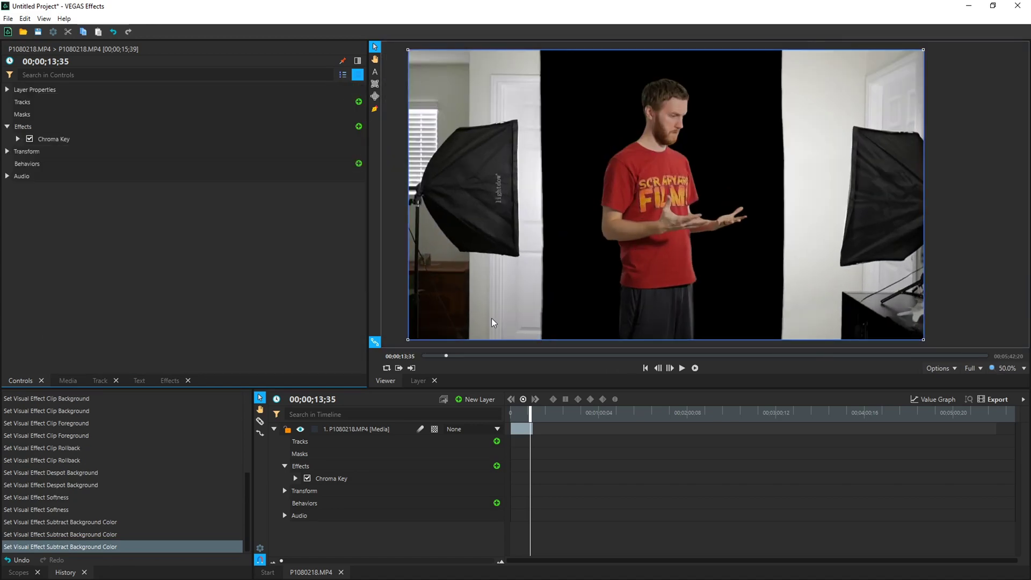
- Draw a rectangular mask on the clip layer around the actor within the keyed backdrop, excluding the lights and walls
left_click(353, 430)
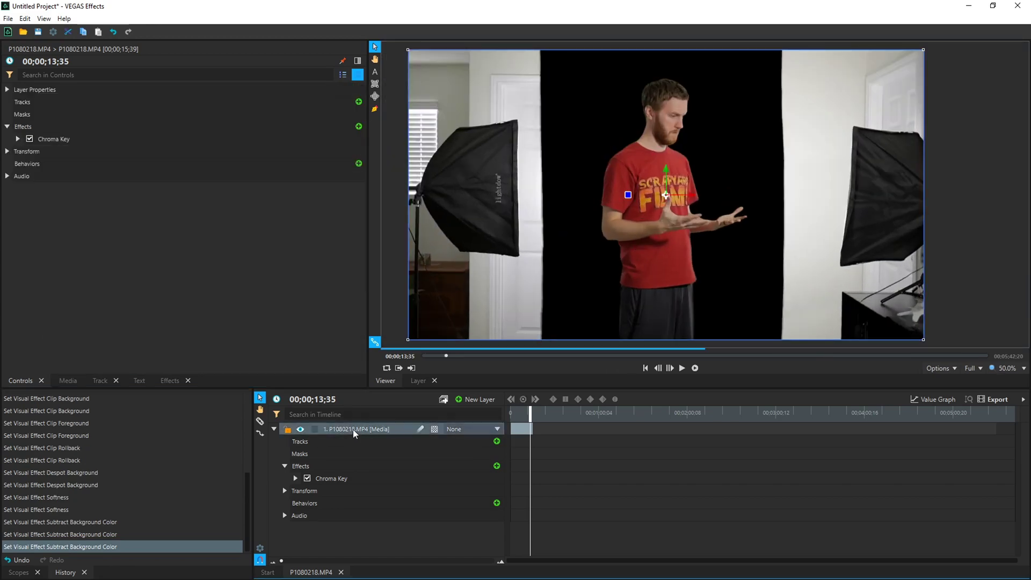
left_click(375, 85)
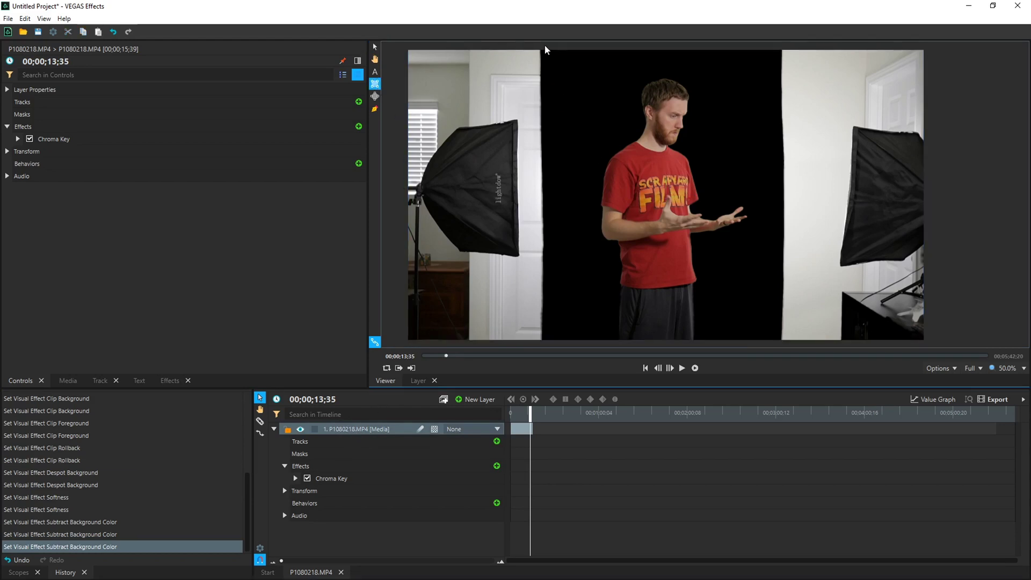
left_click_drag(545, 46, 777, 345)
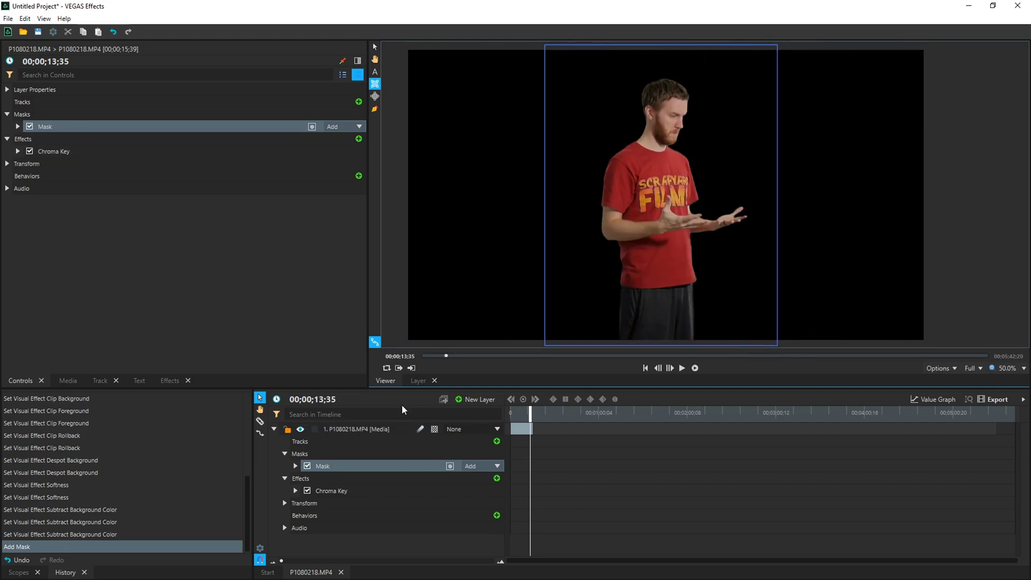
left_click(345, 432)
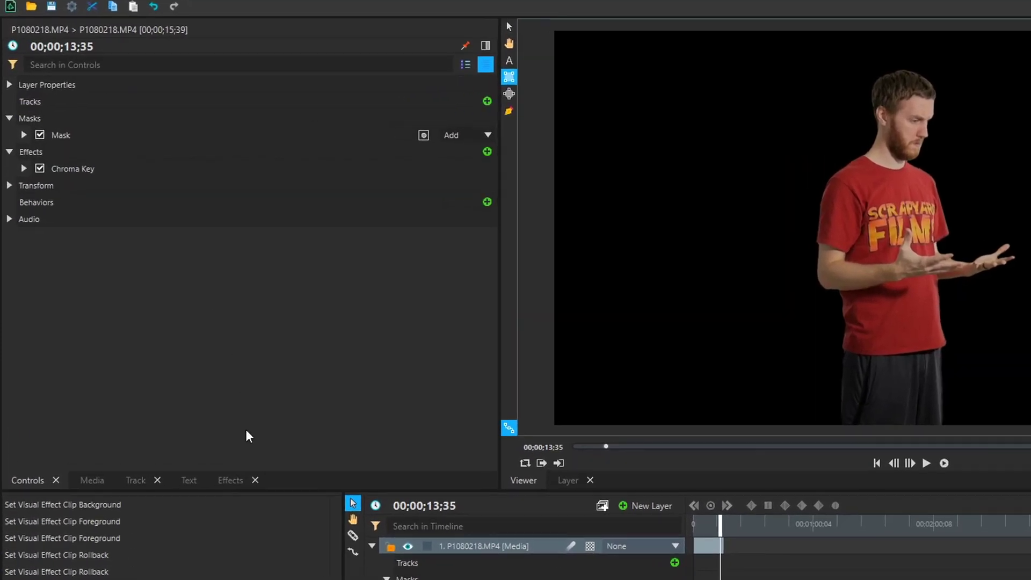
- Search the effects for "glow" and apply the Lights & Flares Glow effect to the clip layer
left_click(165, 380)
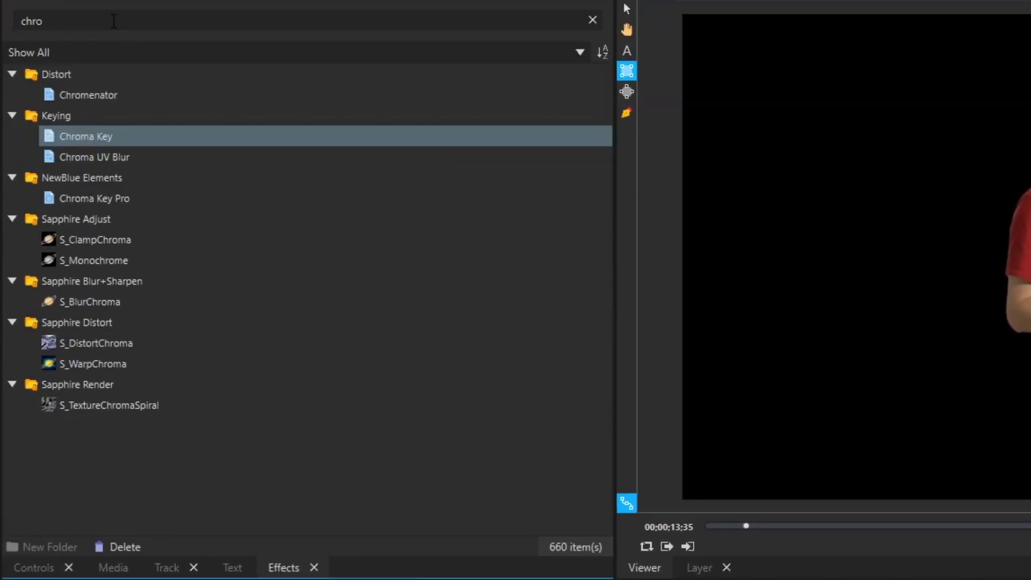
left_click_drag(111, 22, 21, 22)
type("glow")
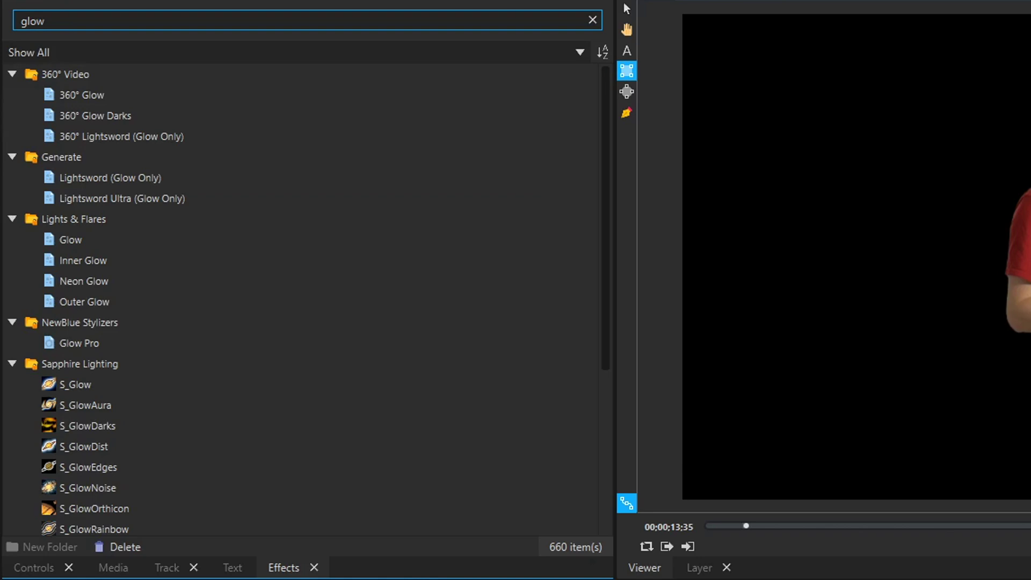
left_click_drag(70, 236, 532, 579)
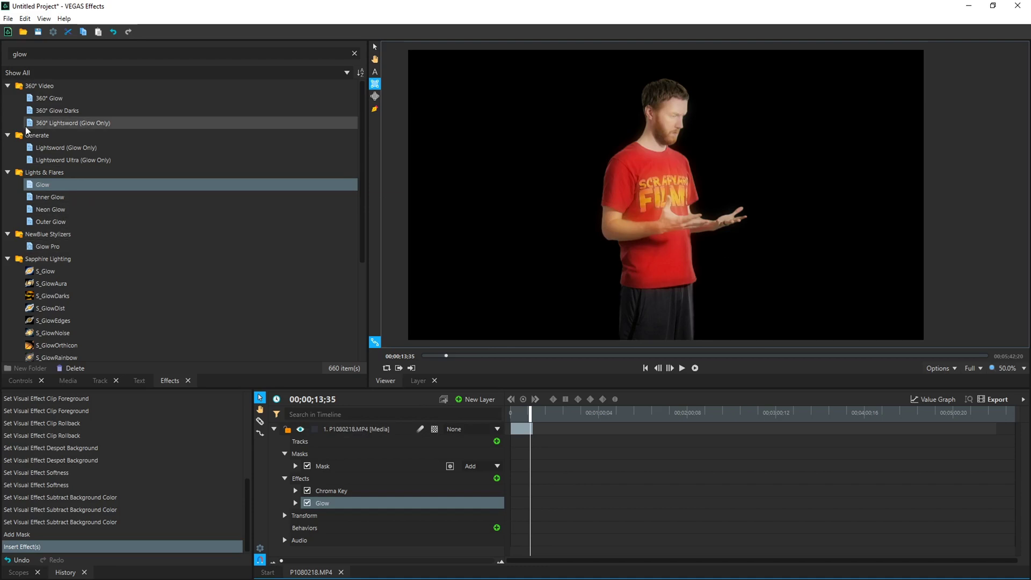
- Set the Glow effect's intensity to 0.8 and its threshold to 30%
left_click(19, 381)
left_click(17, 164)
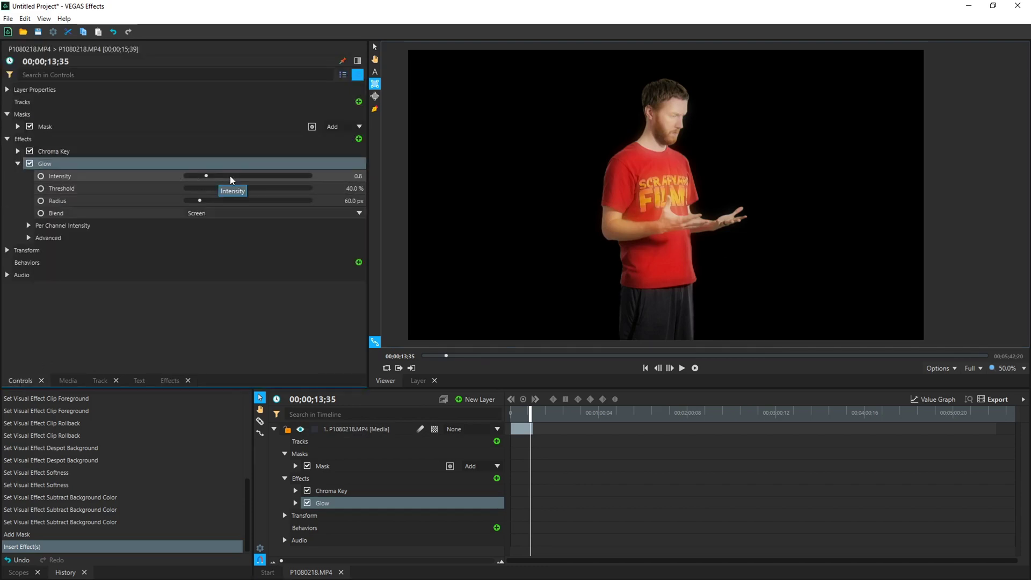
mouse_move(208, 179)
left_mouse_down()
mouse_move(306, 176)
mouse_move(211, 181)
mouse_move(220, 179)
left_mouse_up()
type(".85")
key("Return")
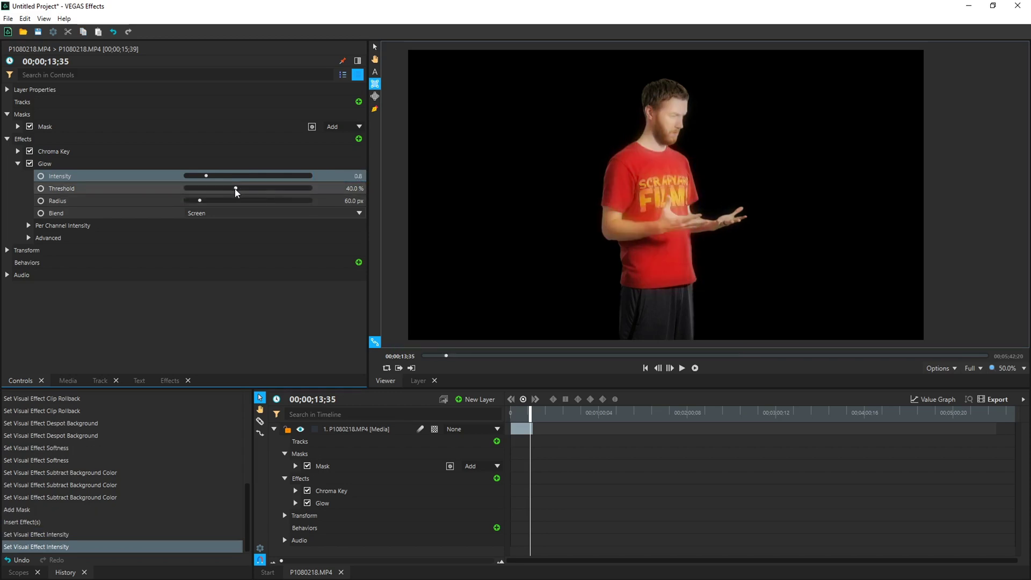
mouse_move(235, 189)
left_mouse_down()
mouse_move(204, 191)
mouse_move(220, 189)
left_mouse_up()
left_click(351, 190)
key("Return")
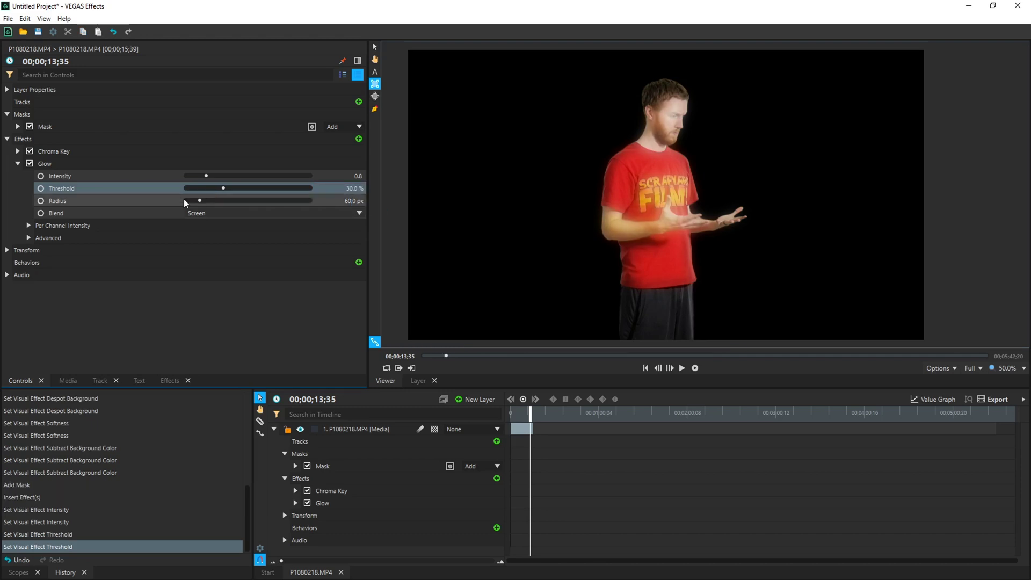
- Set the glow's radius to 350 px and its blend mode to Add
left_click_drag(201, 200, 278, 201)
left_click(353, 200)
type("350")
key("Return")
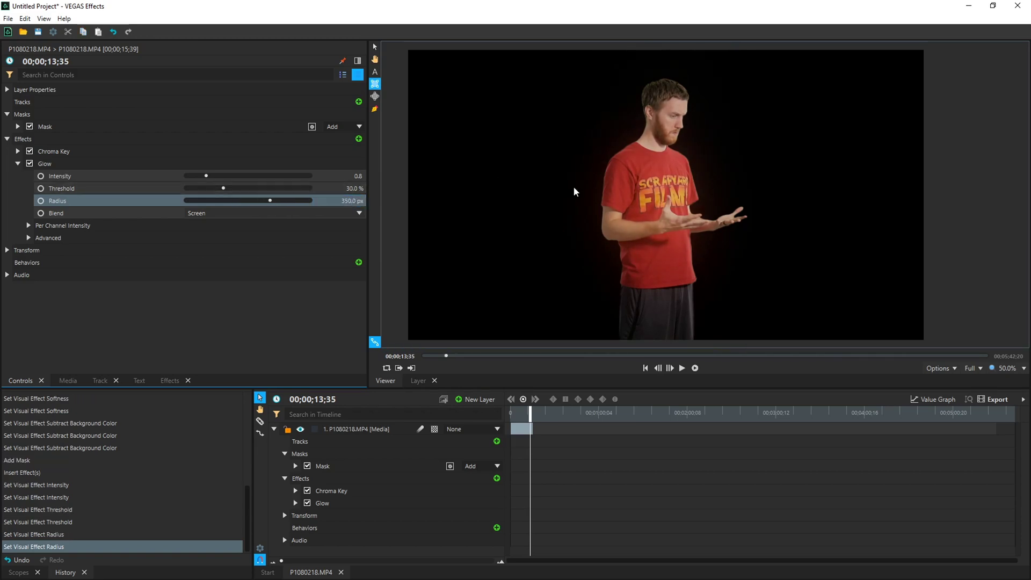
left_click(239, 214)
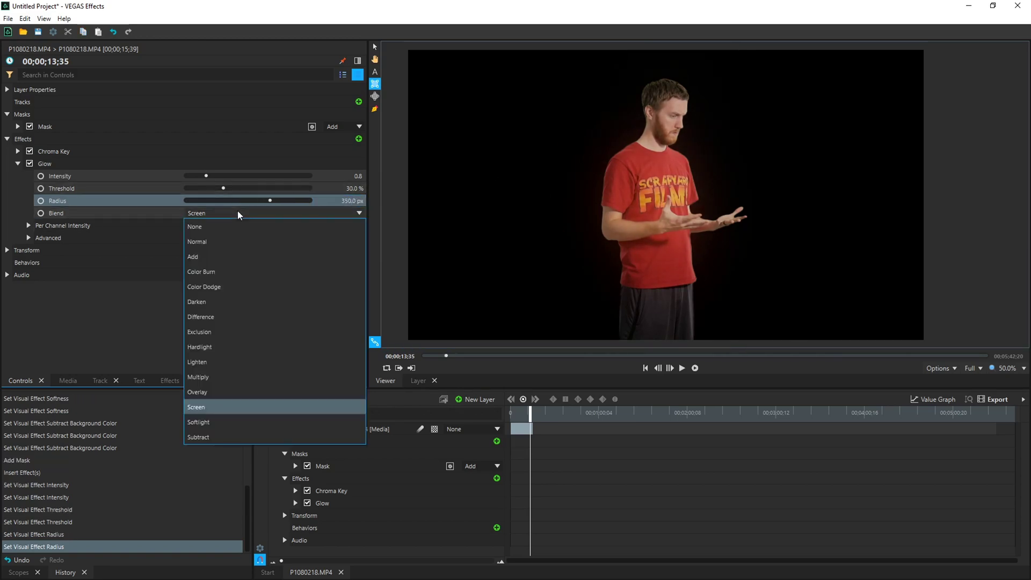
left_click(209, 257)
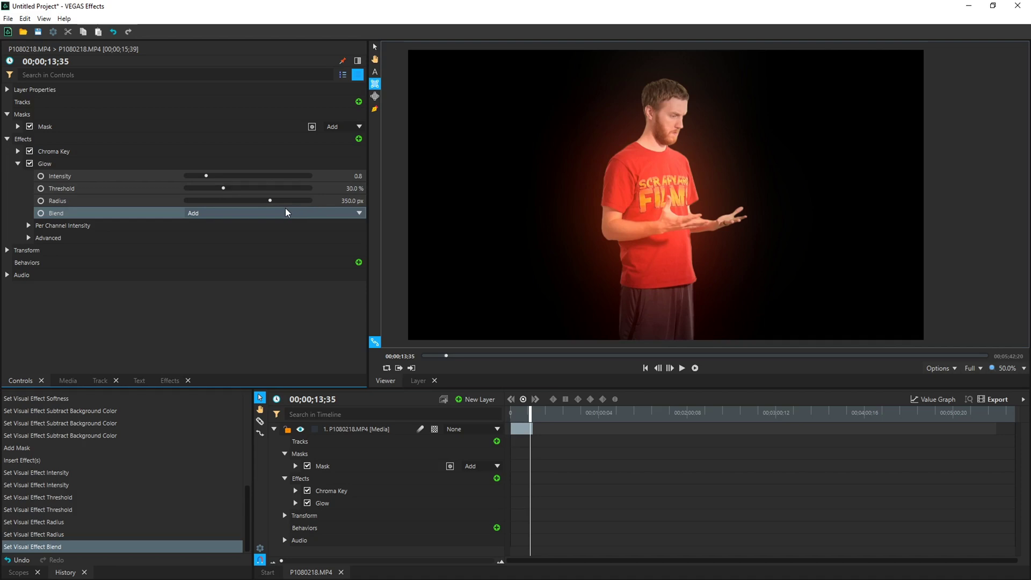
- Try out different glow radii and return the radius to 350 px
left_click_drag(270, 201, 379, 196)
left_click_drag(265, 205, 262, 201)
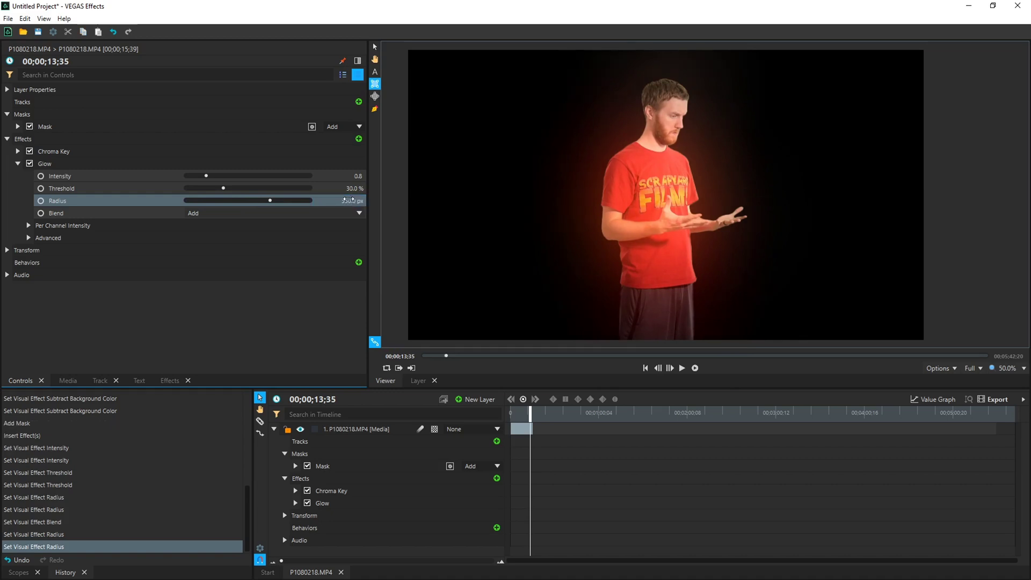
type("350")
key("Return")
- Enable Use A and B Colors in the glow's advanced settings and set Color A to blue #0800ff
left_click(28, 238)
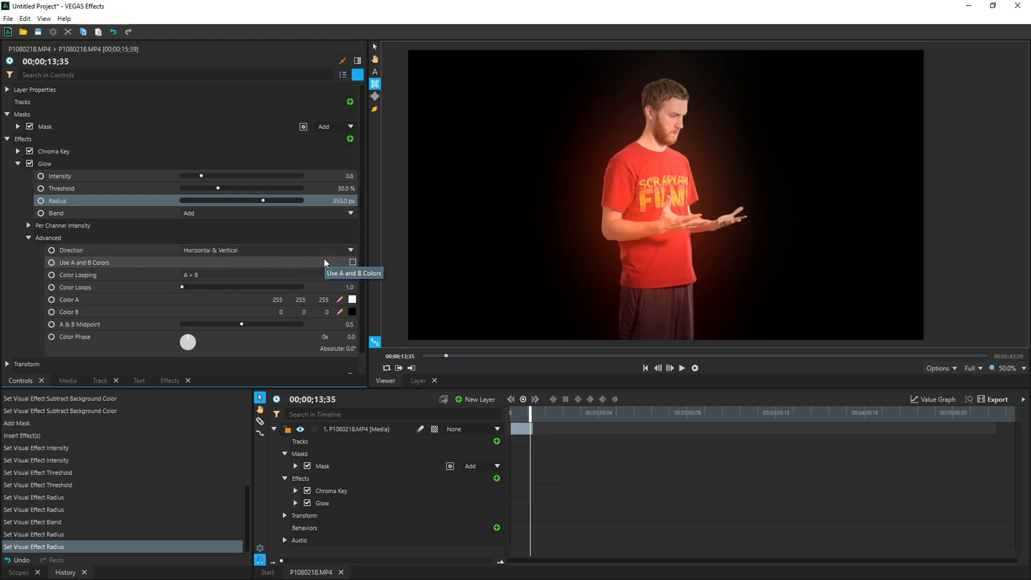
left_click(352, 262)
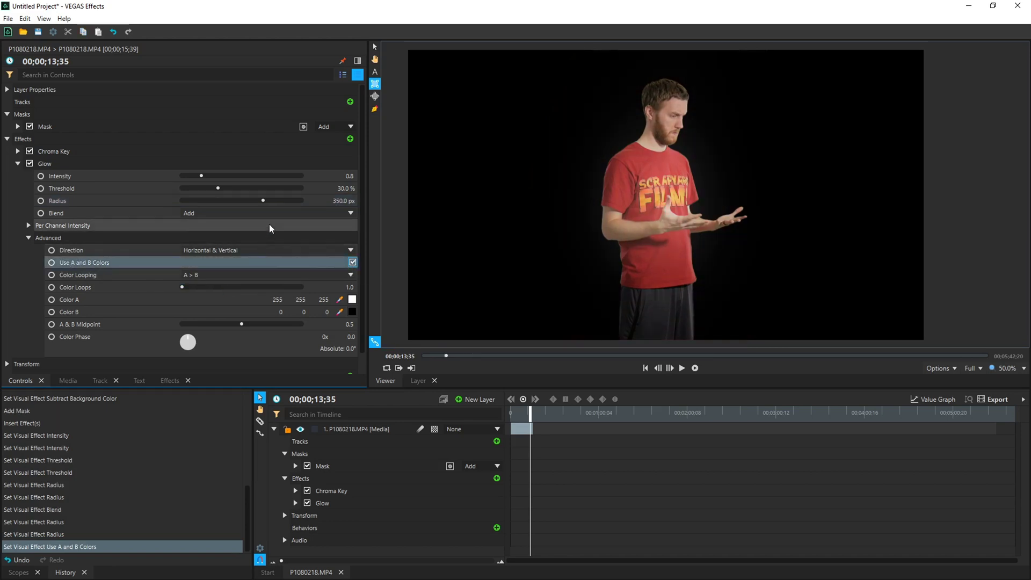
scroll(271, 220, "down", 1)
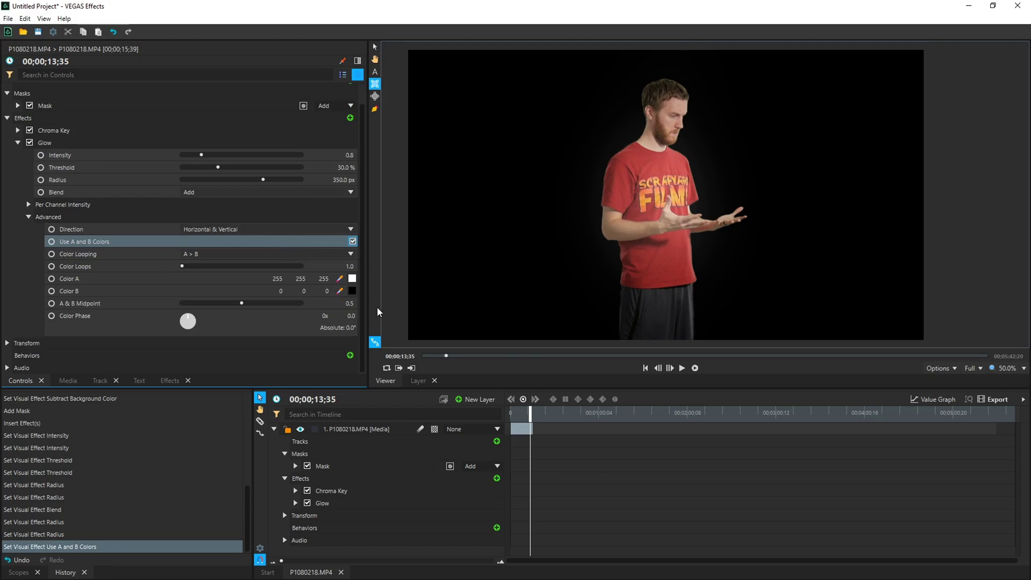
left_click(352, 278)
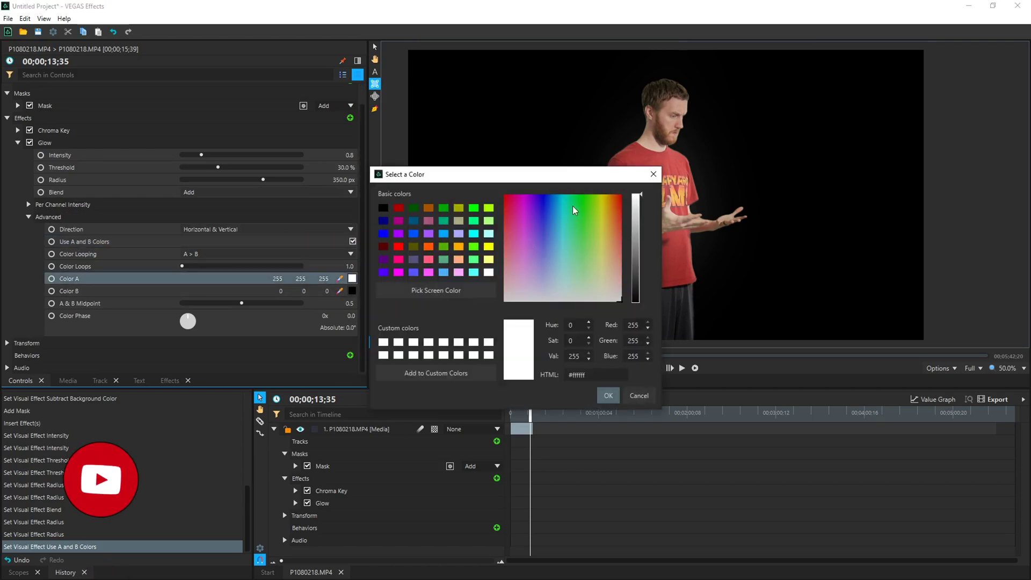
left_click(543, 197)
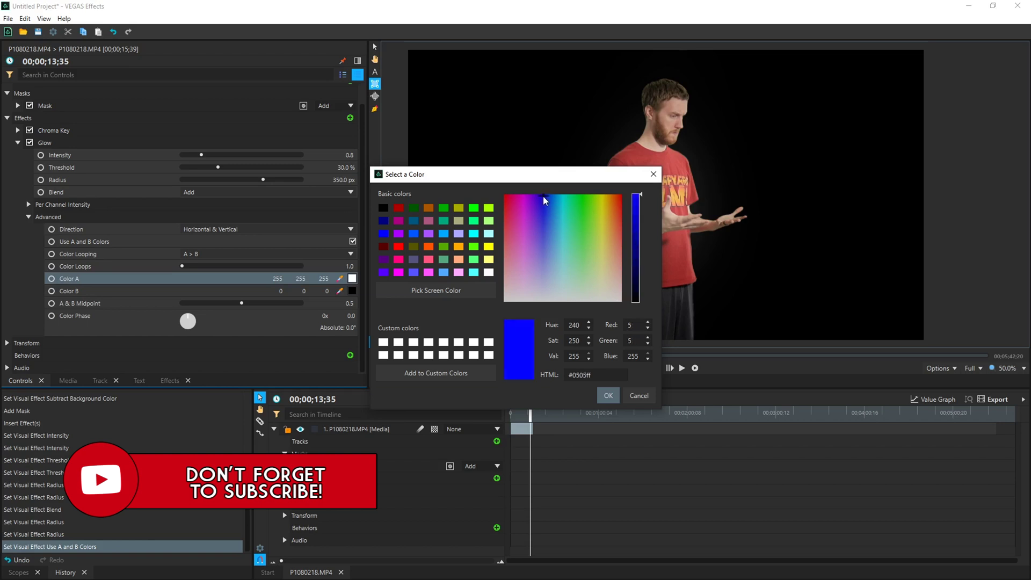
left_click(608, 396)
- Set the glow's Color B to a light blue with RGB 0, 213, 255
left_click(352, 291)
left_click_drag(553, 204, 561, 188)
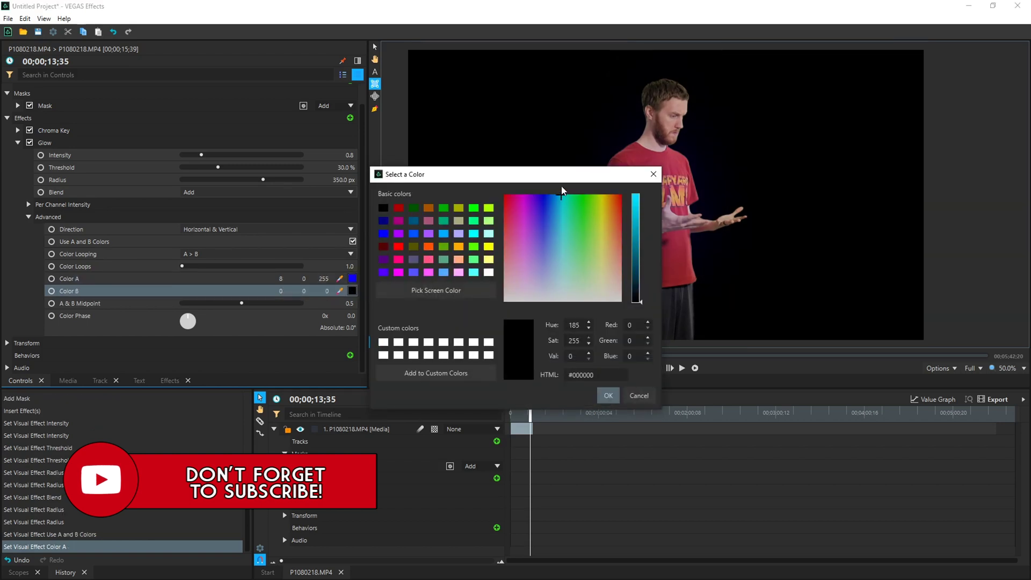
left_click_drag(635, 301, 630, 183)
left_click(558, 195)
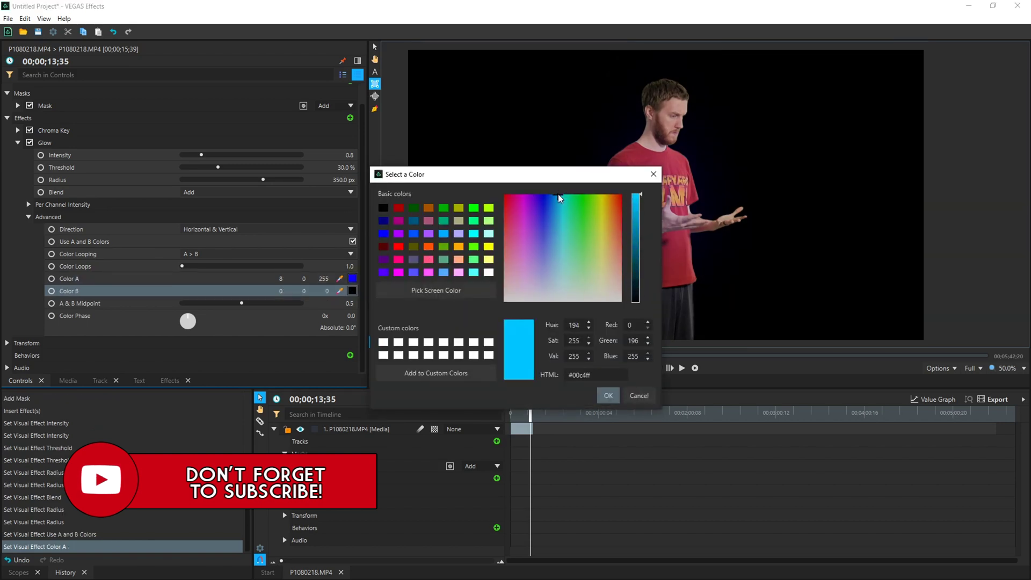
left_click(608, 395)
- Set the glow's threshold to 15% and its intensity to 1.4
left_click_drag(218, 167, 191, 169)
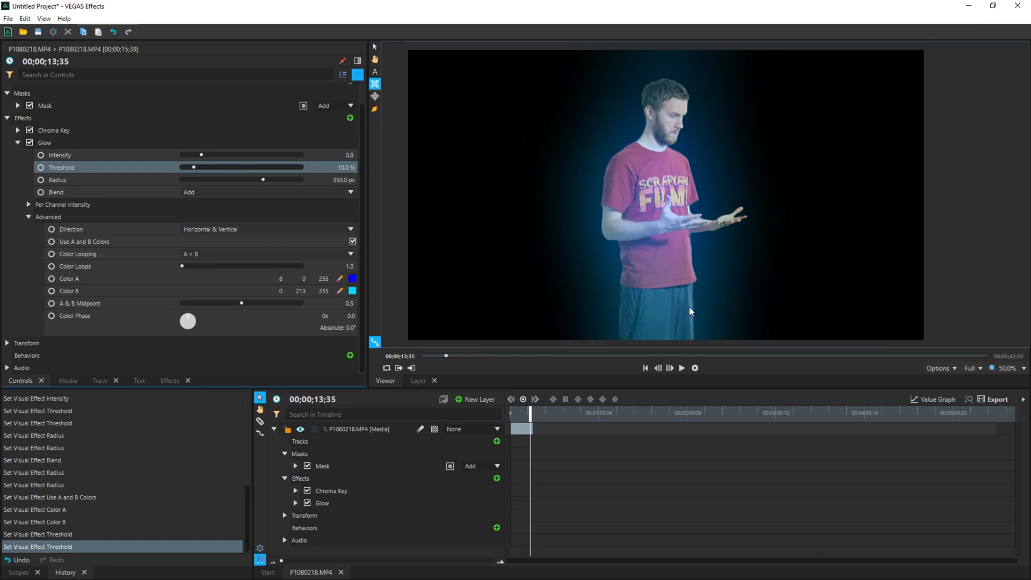
left_click_drag(340, 169, 345, 169)
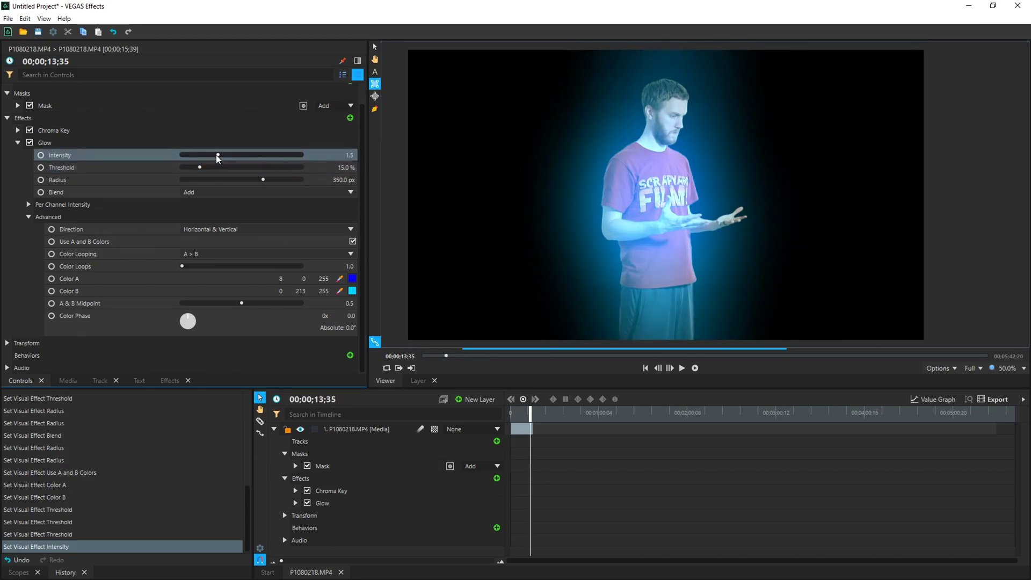
left_click_drag(218, 157, 213, 159)
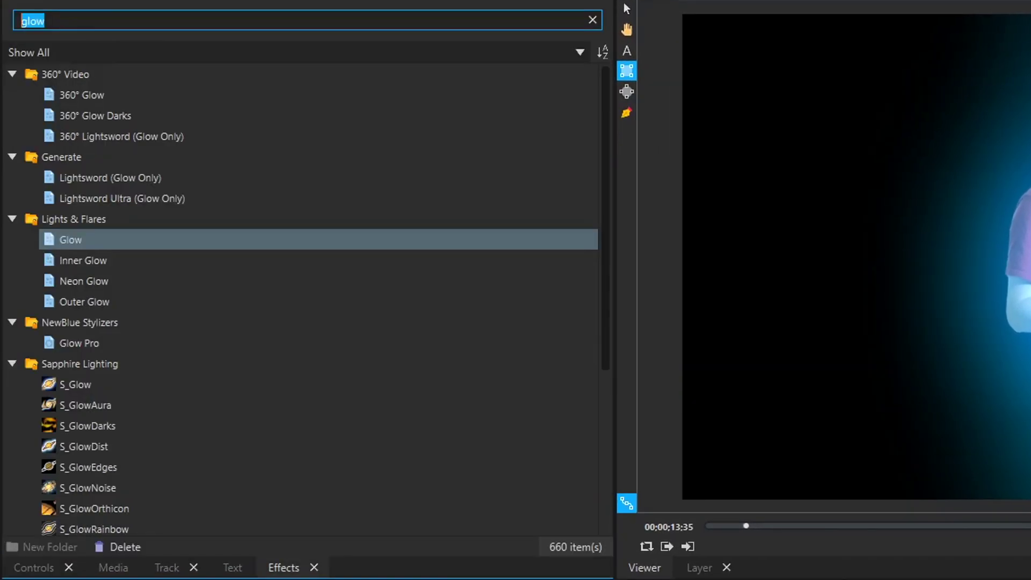
- Search the effects for "displa" and apply Block Displacement to the P1080218.MP4 layer
type("dis")
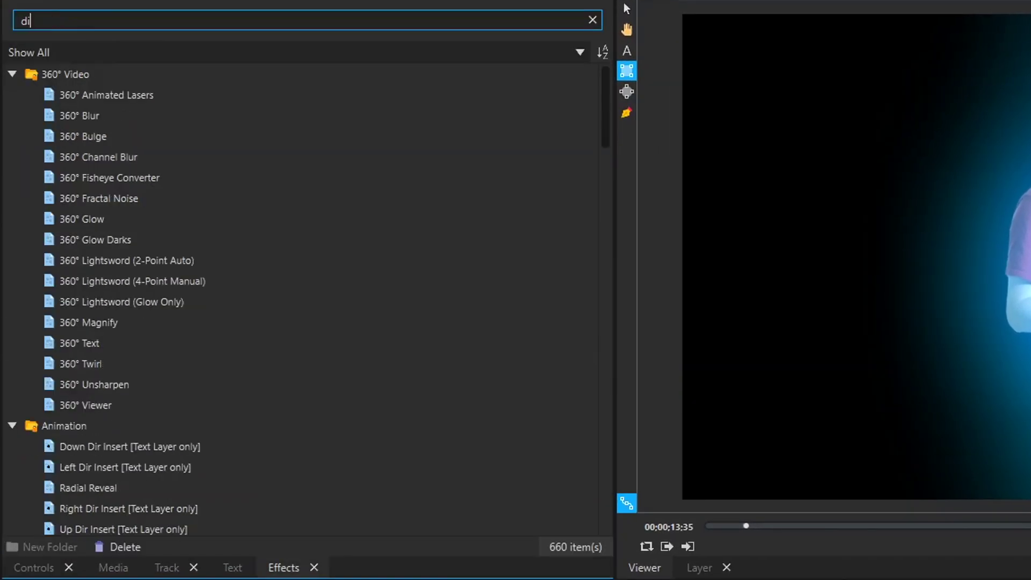
type("pla")
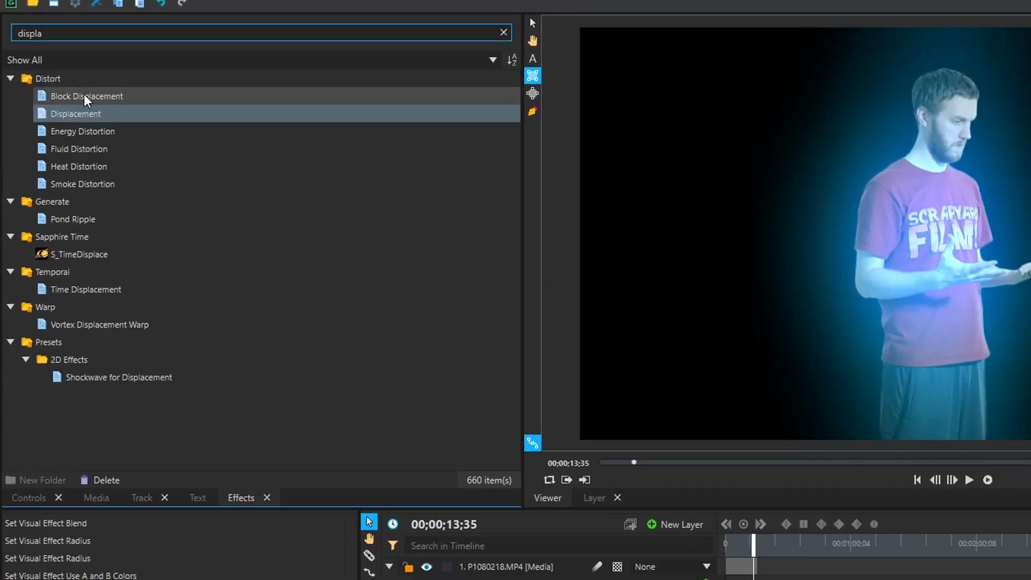
left_click_drag(100, 95, 516, 526)
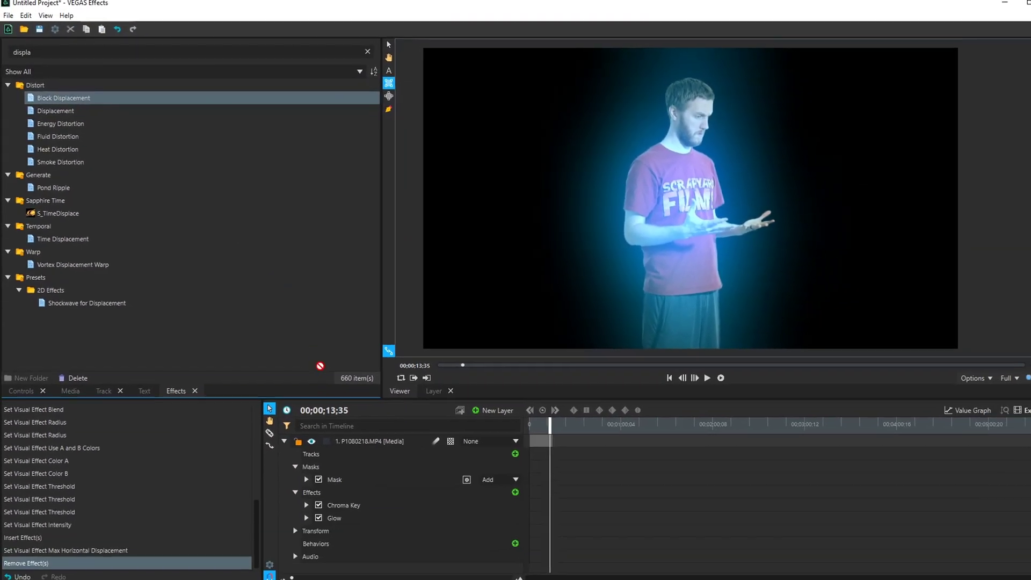
left_click_drag(320, 366, 353, 433)
left_click(21, 390)
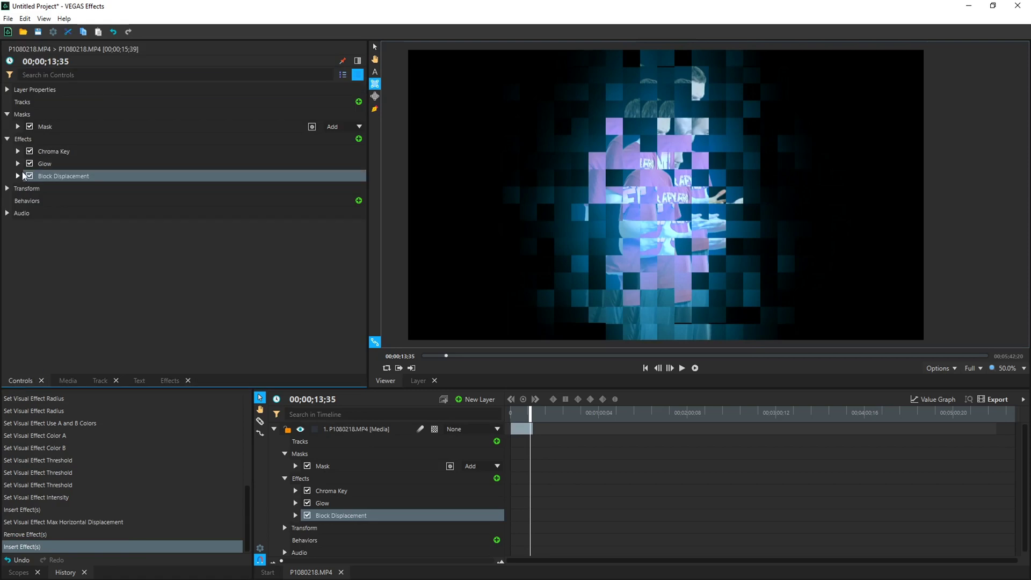
- Set the Block Displacement size to 1 px and its displacement to 5 px
left_click(18, 176)
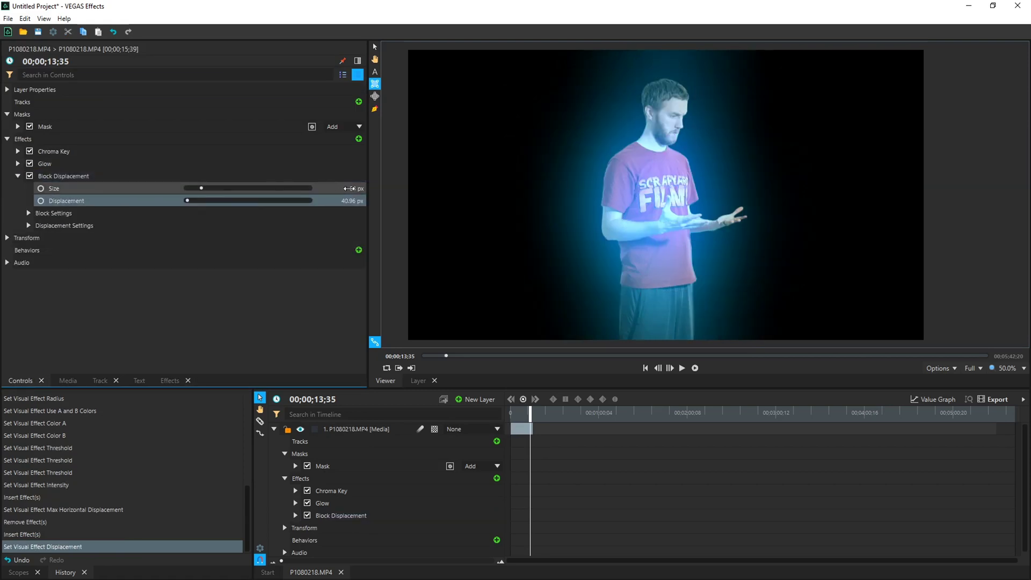
left_click_drag(348, 188, 322, 188)
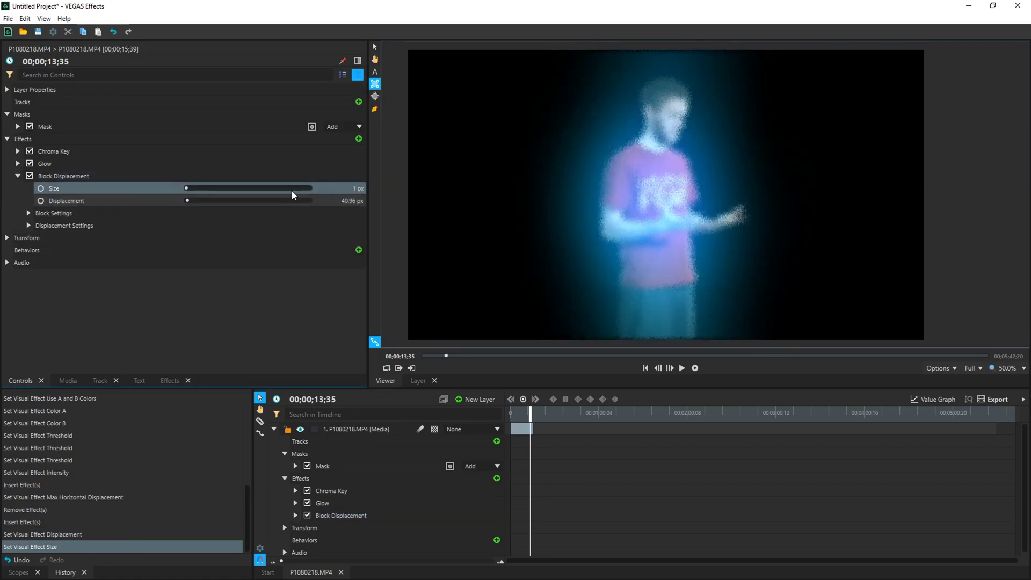
mouse_move(188, 200)
left_mouse_down()
mouse_move(276, 201)
mouse_move(185, 201)
left_mouse_up()
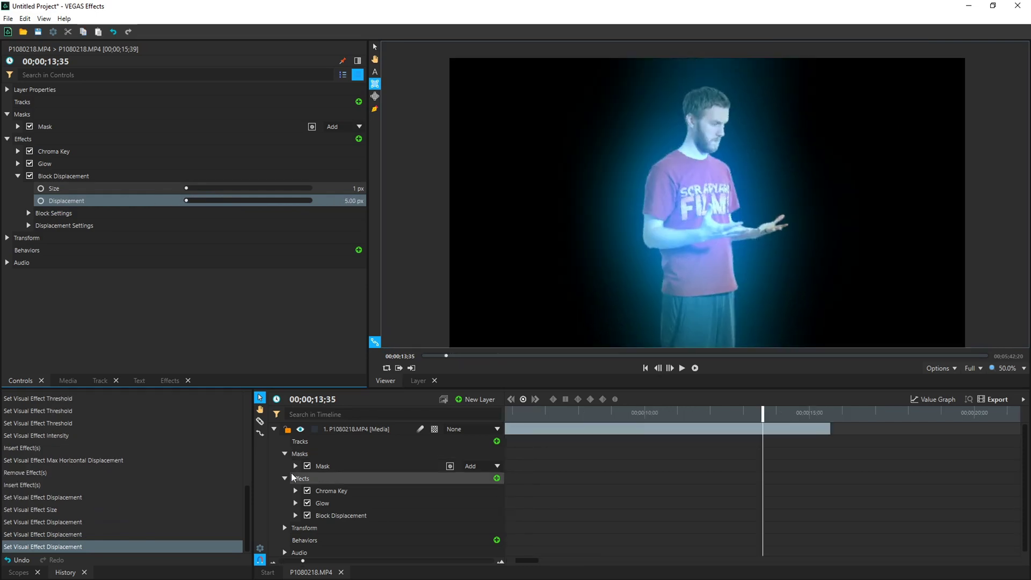
- Animate the Block Displacement's displacement with 5 px keyframes at 00;00;00;00 and 00;00;01;14
left_click(295, 515)
scroll(376, 499, "down", 1)
left_click_drag(762, 414, 485, 433)
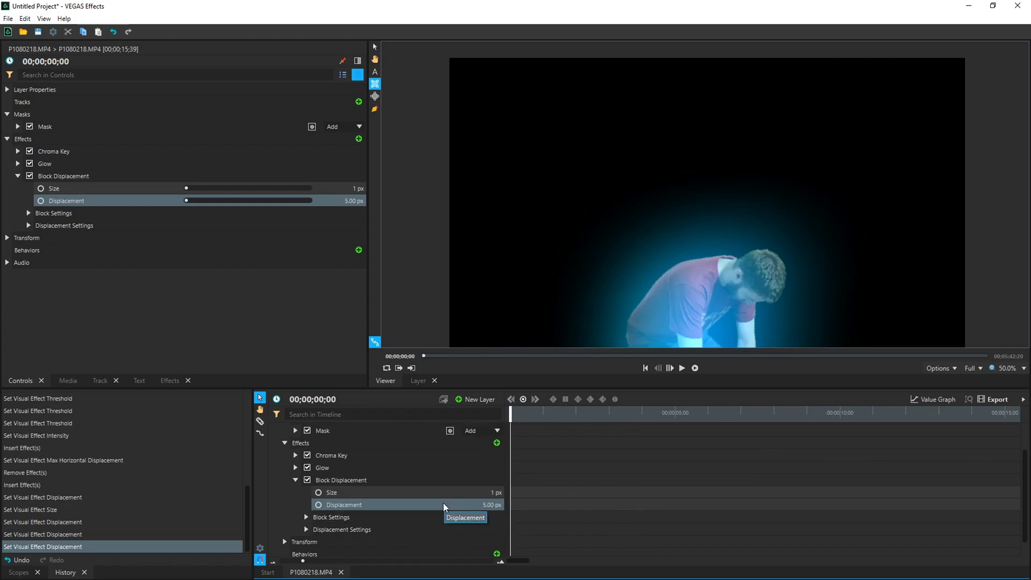
left_click(318, 505)
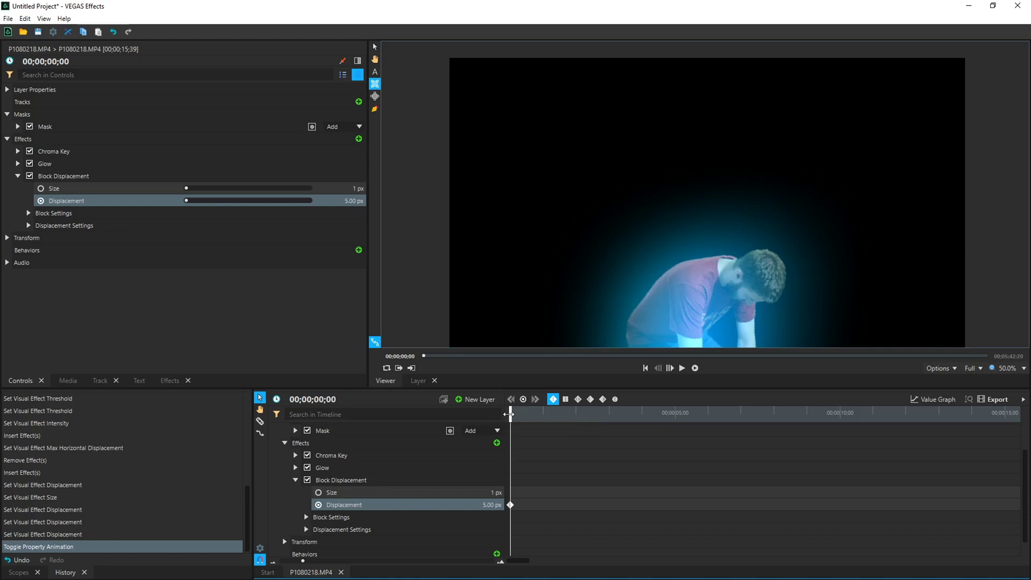
left_click_drag(509, 414, 551, 414)
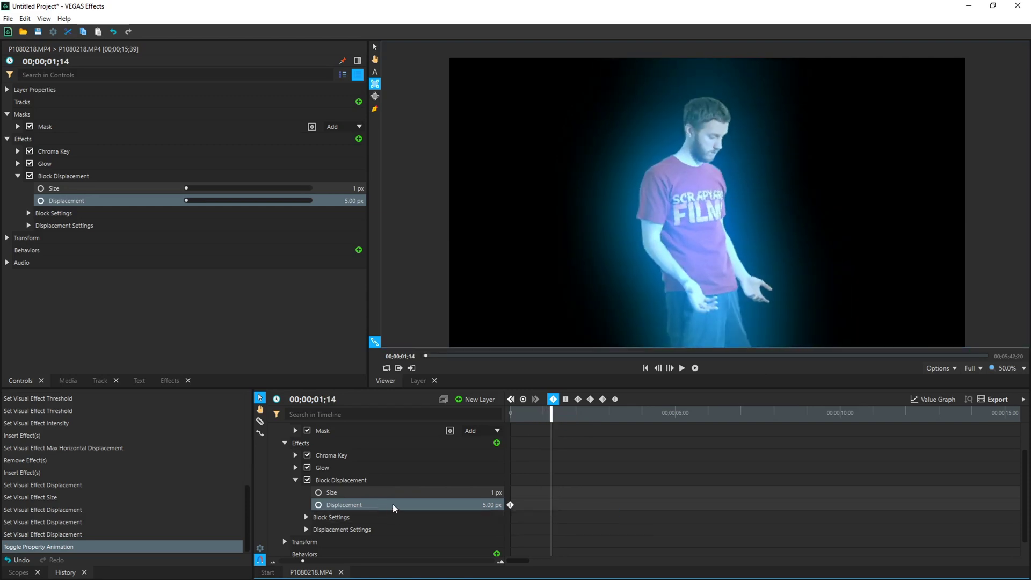
key("k")
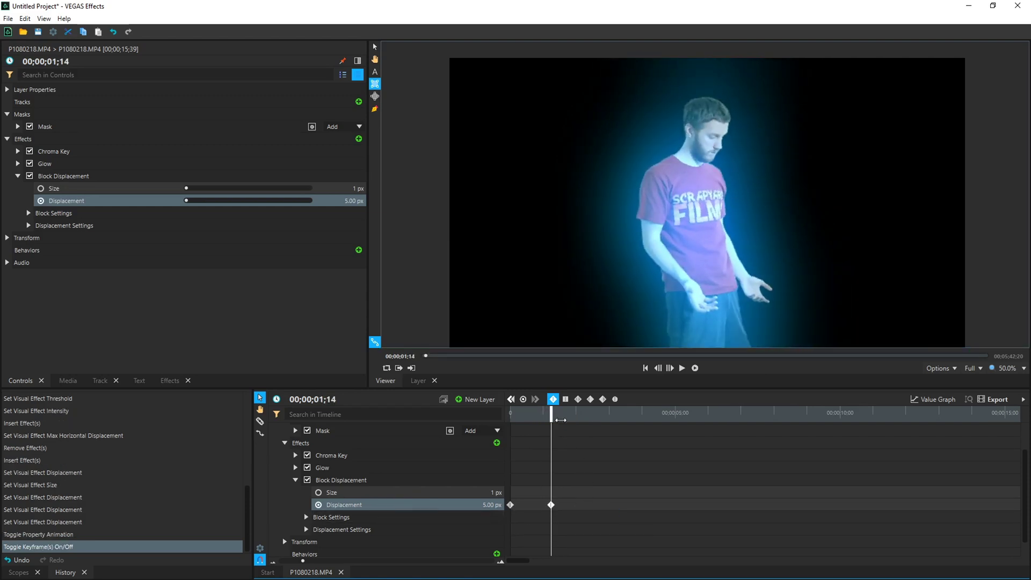
- Raise the displacement keyframe at the clip's start to about 1003 px
key("Home")
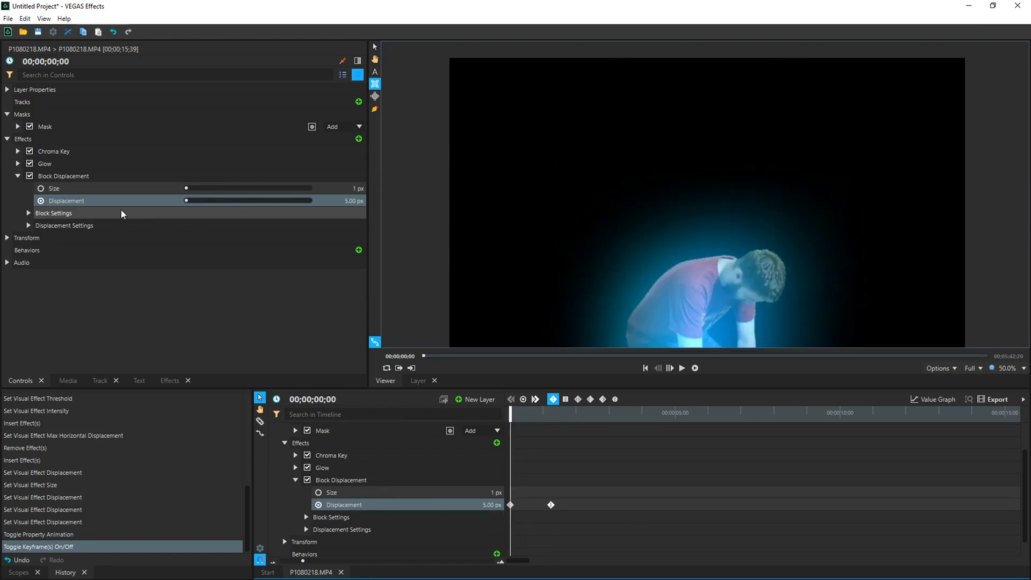
left_click_drag(188, 201, 396, 199)
mouse_move(512, 415)
left_mouse_down()
mouse_move(554, 410)
mouse_move(510, 413)
left_mouse_up()
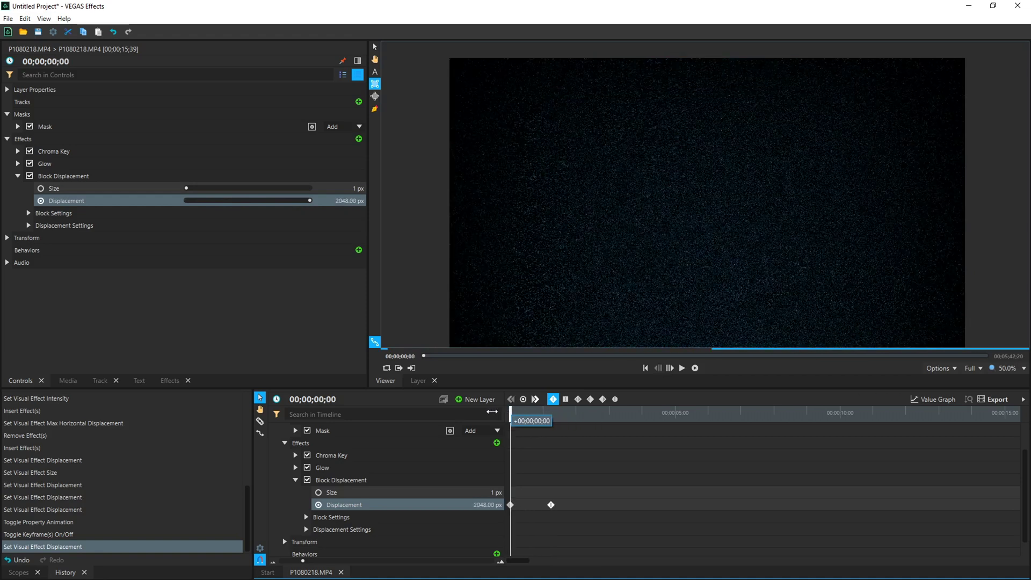
left_click_drag(309, 201, 247, 201)
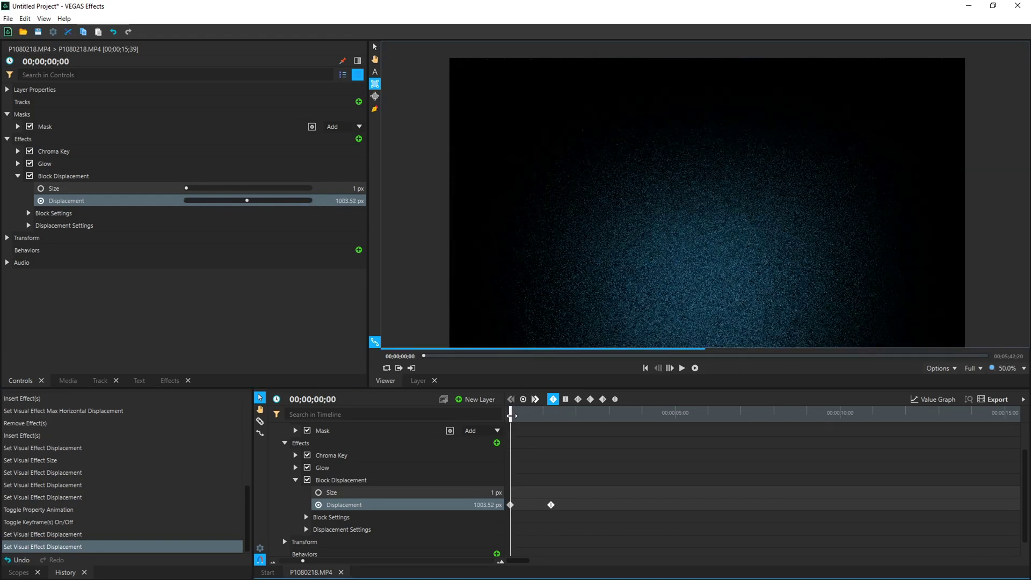
- Add a 5 px displacement keyframe at 00;00;02;22 and a 30 px one at 00;00;02;32
left_click_drag(511, 413, 590, 419)
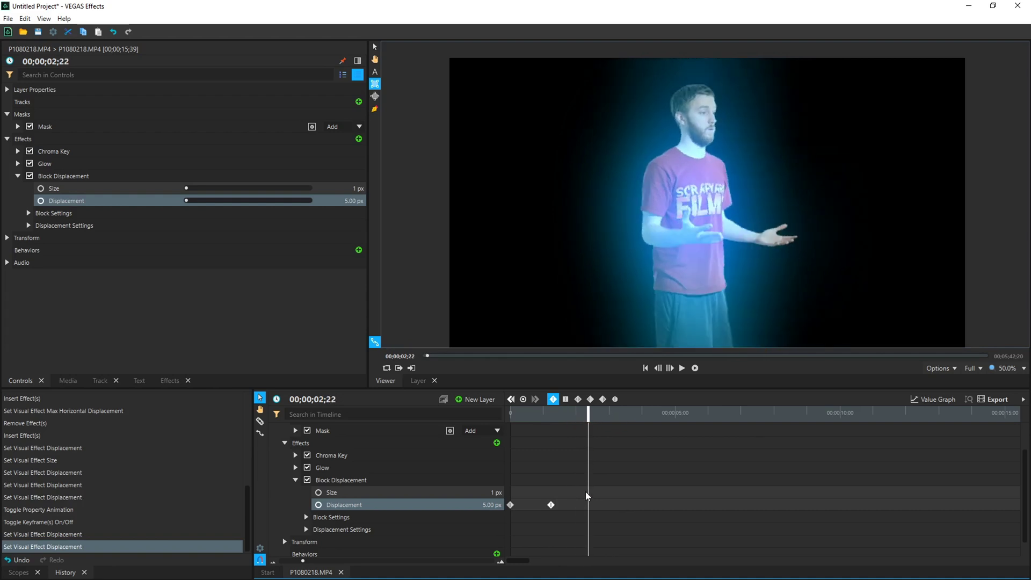
key("k")
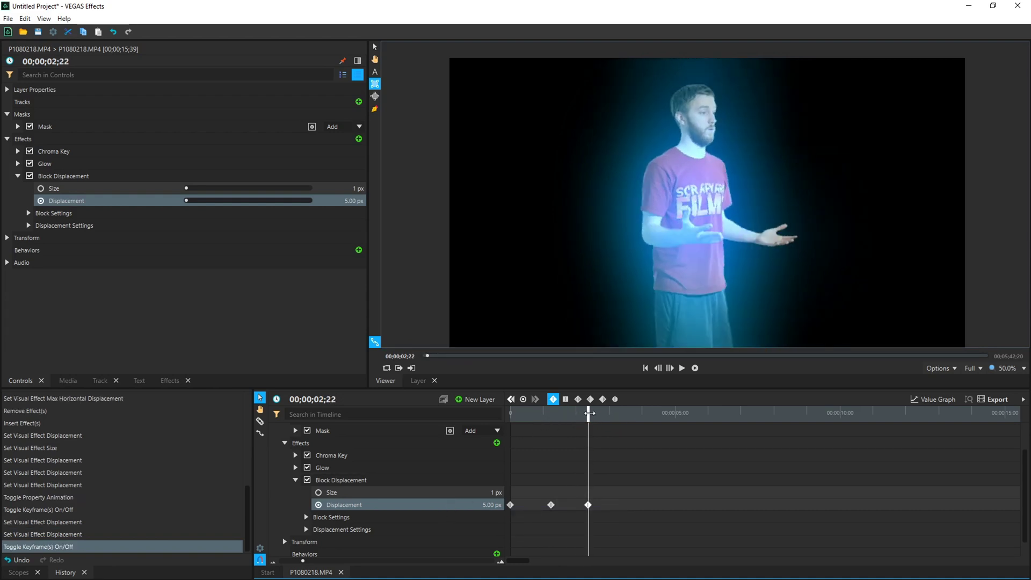
left_click_drag(589, 412, 594, 414)
double_click(357, 202)
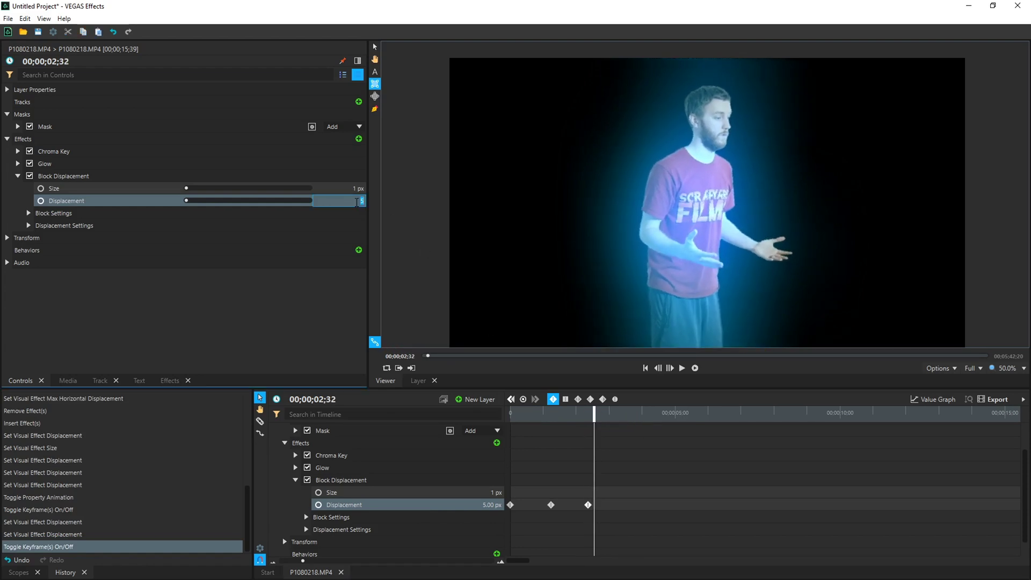
type("30")
key("Return")
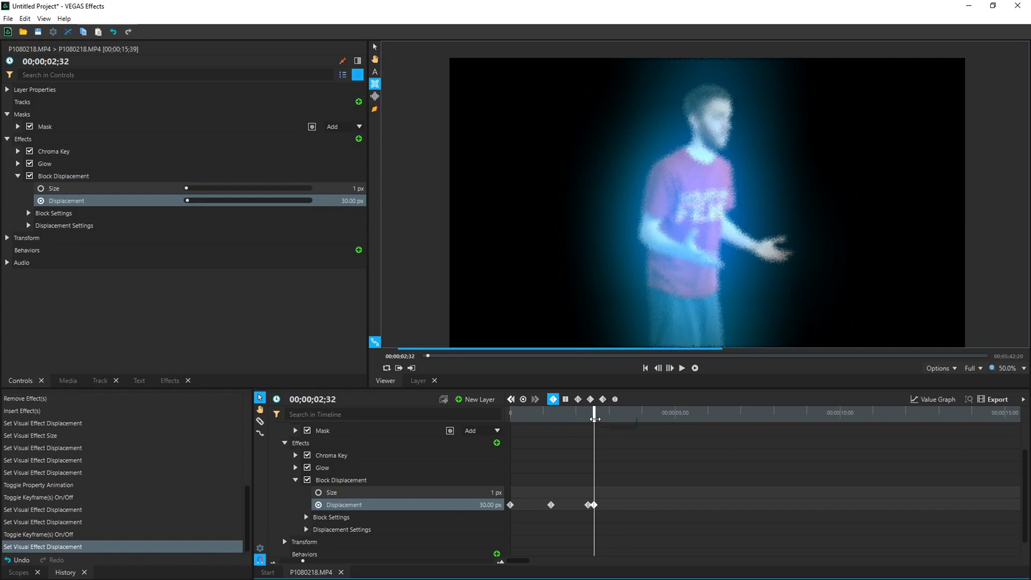
- Set the displacement back to 5 px with a keyframe at 00;00;02;42
left_click_drag(594, 414, 600, 413)
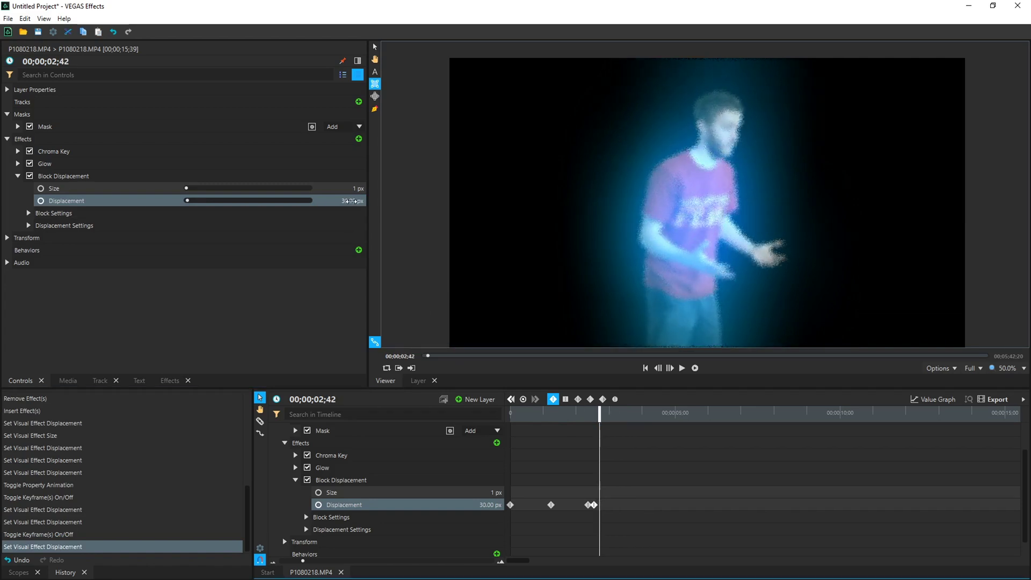
double_click(352, 202)
type("5")
key("Return")
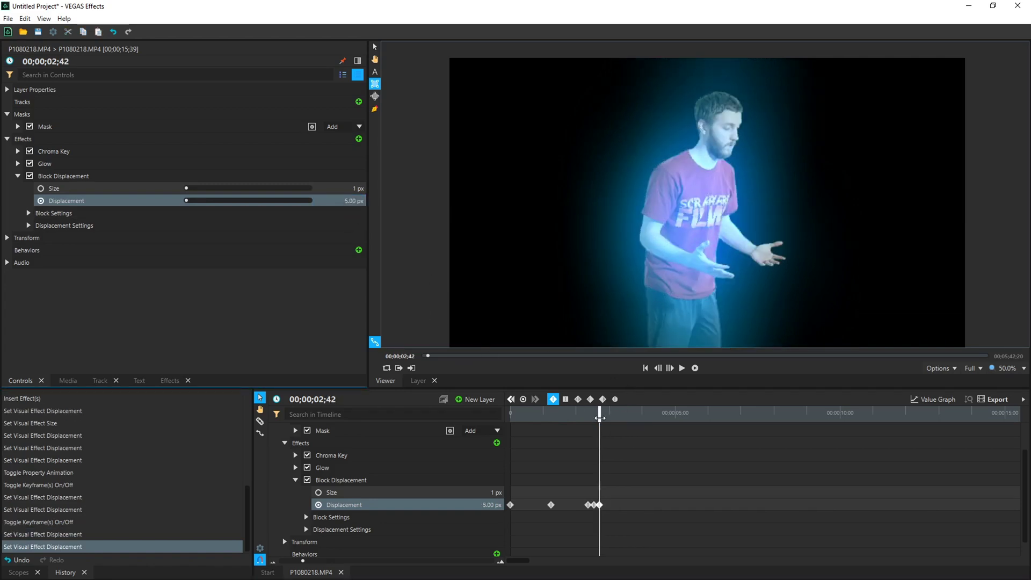
- Change the temporal interpolation of all displacement keyframes to Manual Bezier
mouse_move(599, 417)
left_mouse_down()
mouse_move(582, 413)
mouse_move(607, 413)
left_mouse_up()
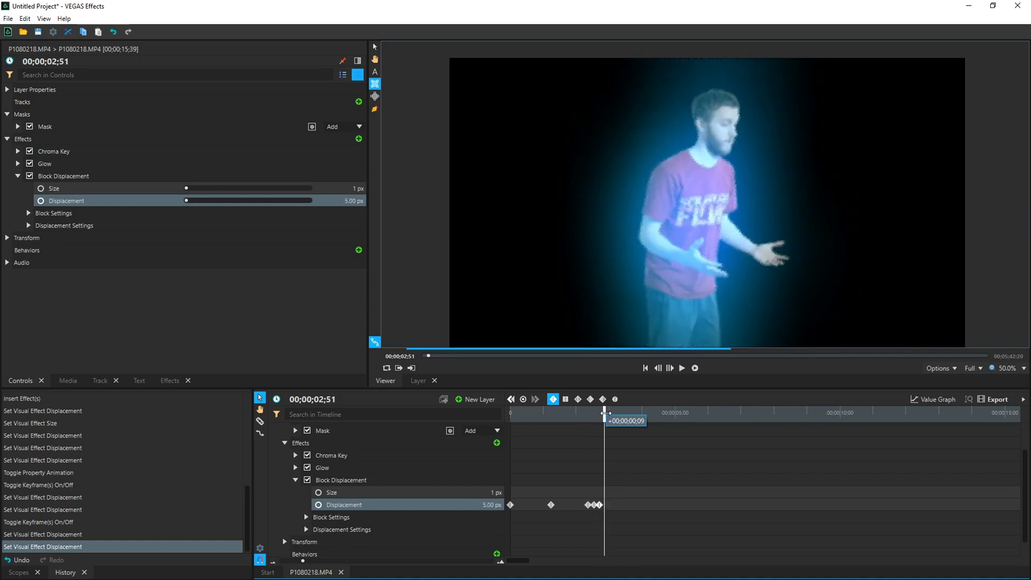
right_click(588, 505)
mouse_move(648, 501)
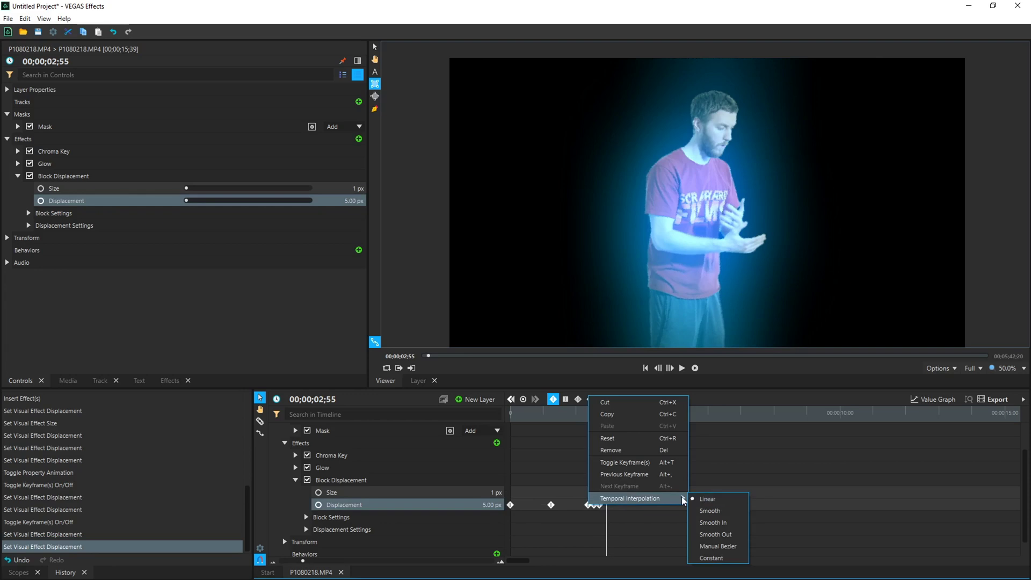
left_click(713, 546)
left_click(616, 494)
- Copy the three flicker keyframes around 00;00;02;22 and paste them at several points along the clip, up to its end
left_click_drag(649, 493, 532, 512)
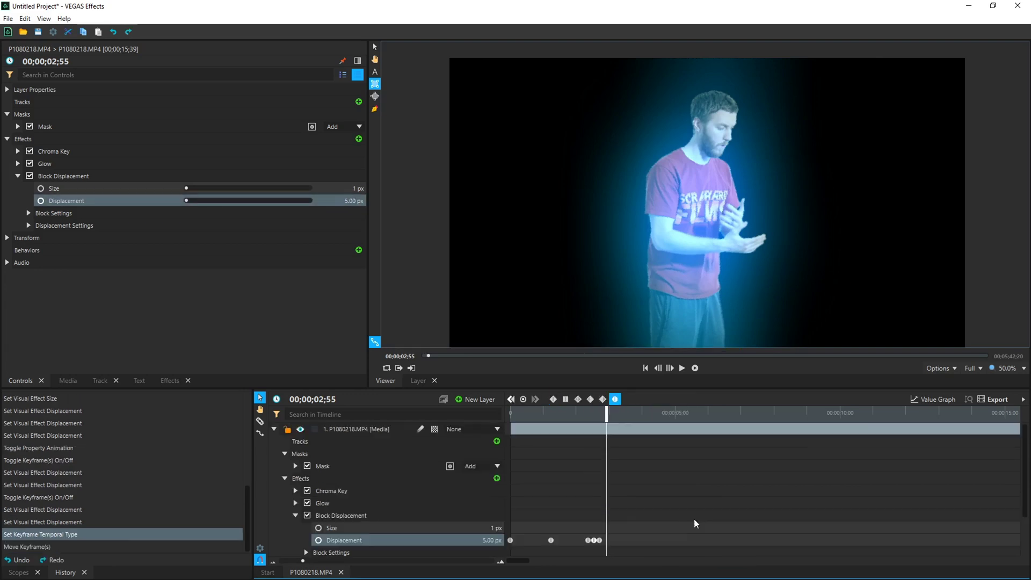
left_click_drag(648, 530, 580, 531)
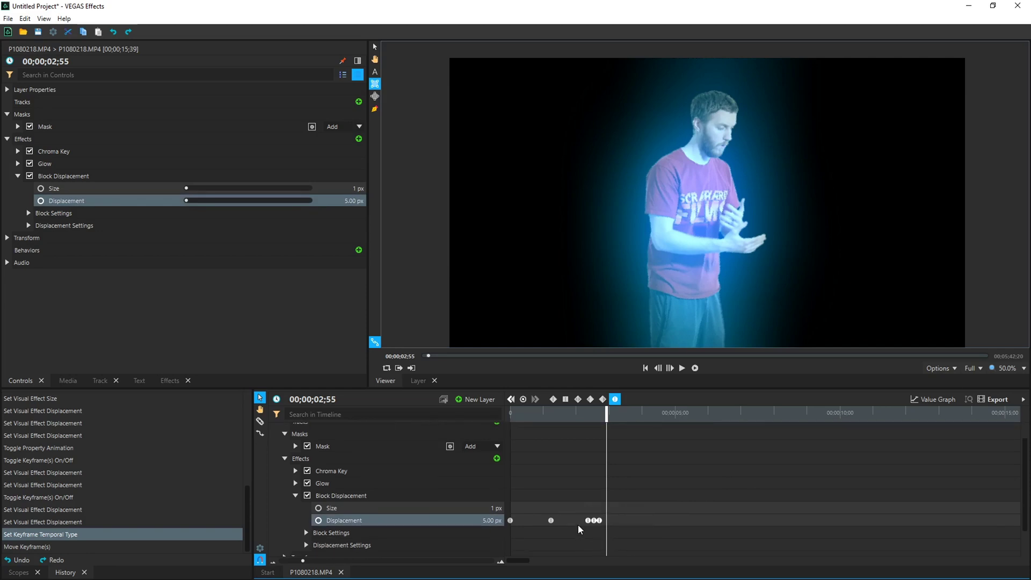
left_click_drag(607, 413, 765, 416)
key("ctrl+v")
key("ctrl+v")
key("ctrl+v")
left_click_drag(765, 416, 975, 417)
key("ctrl+v")
scroll(943, 476, "down", 3)
scroll(944, 476, "up", 2)
key("ctrl+v")
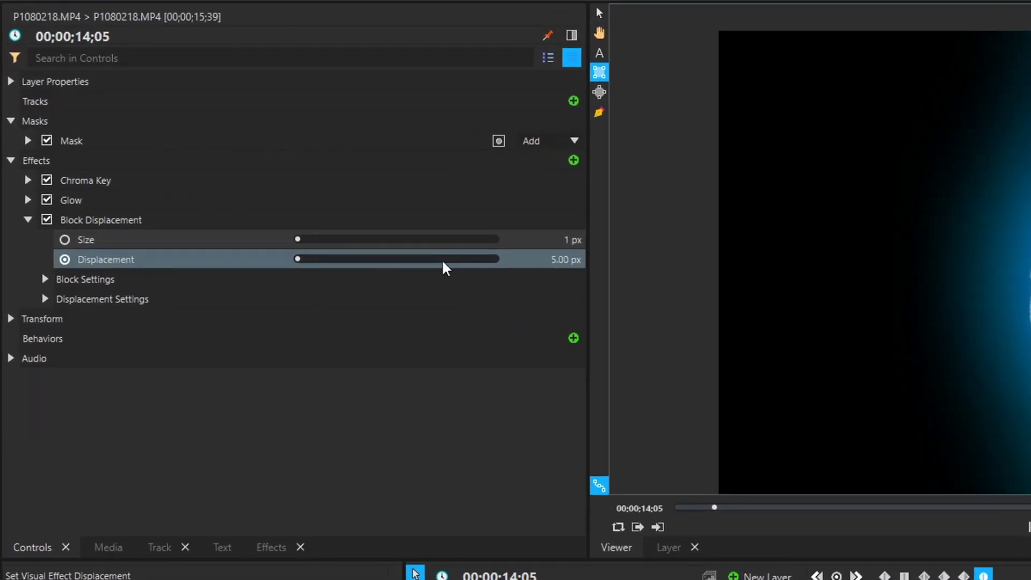
- Search the effects for "scan" and apply Scan Lines to the P1080218.MP4 layer
left_click(271, 547)
double_click(110, 27)
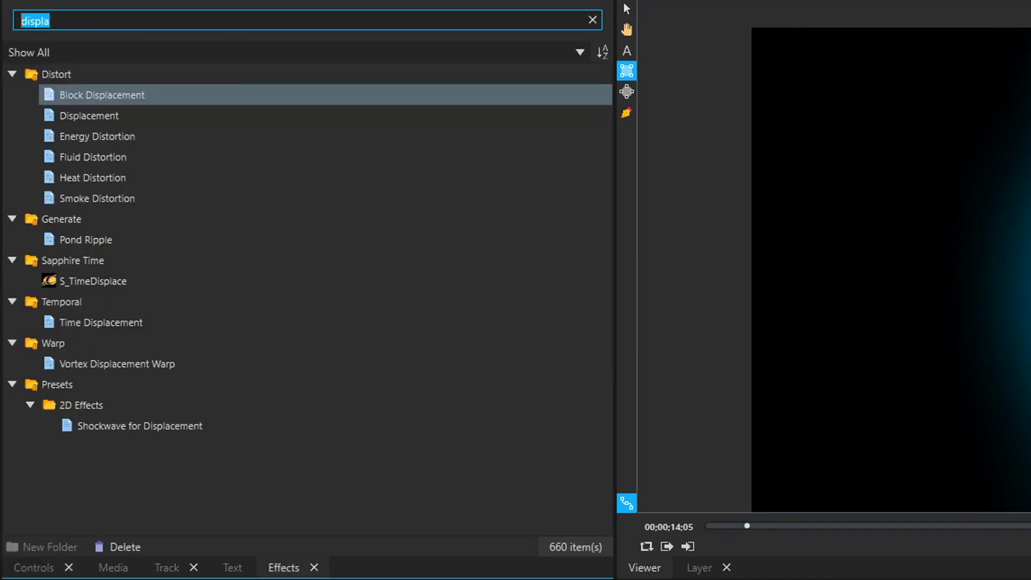
type("scan")
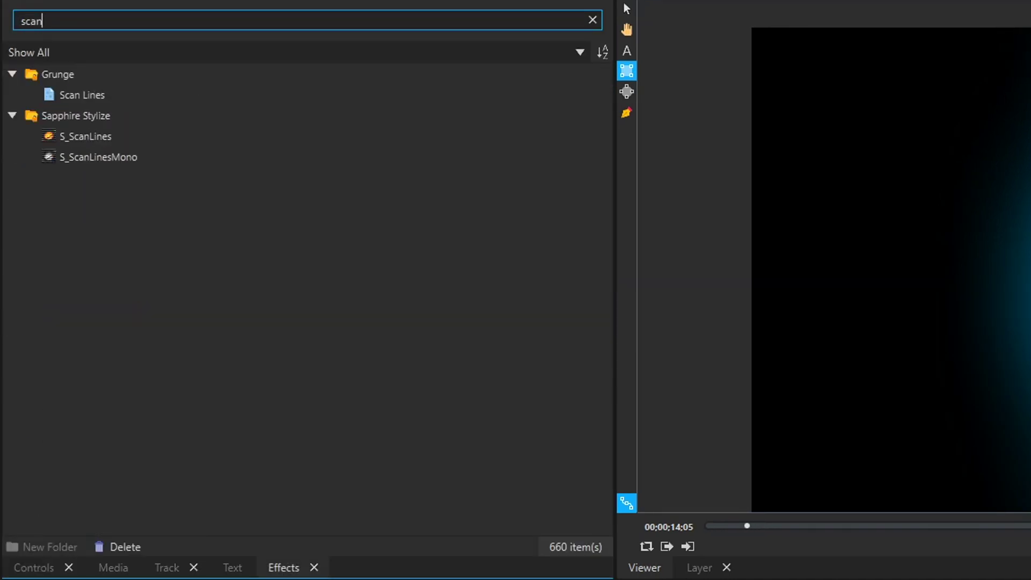
left_click(59, 95)
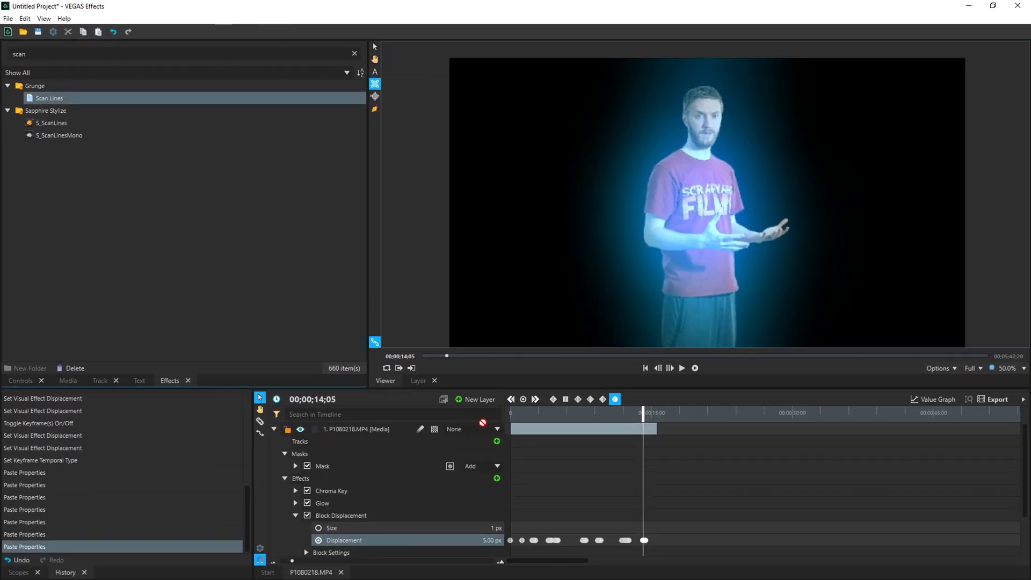
left_click_drag(386, 429, 382, 426)
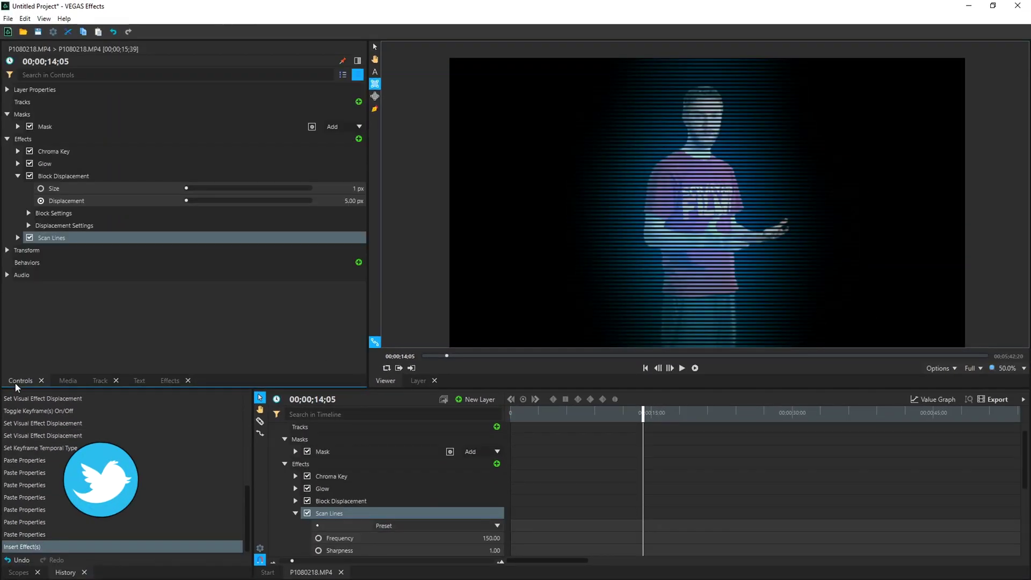
- Set the Scan Lines frequency to 400 and its sharpness to 1.50
left_click(18, 176)
left_click(18, 188)
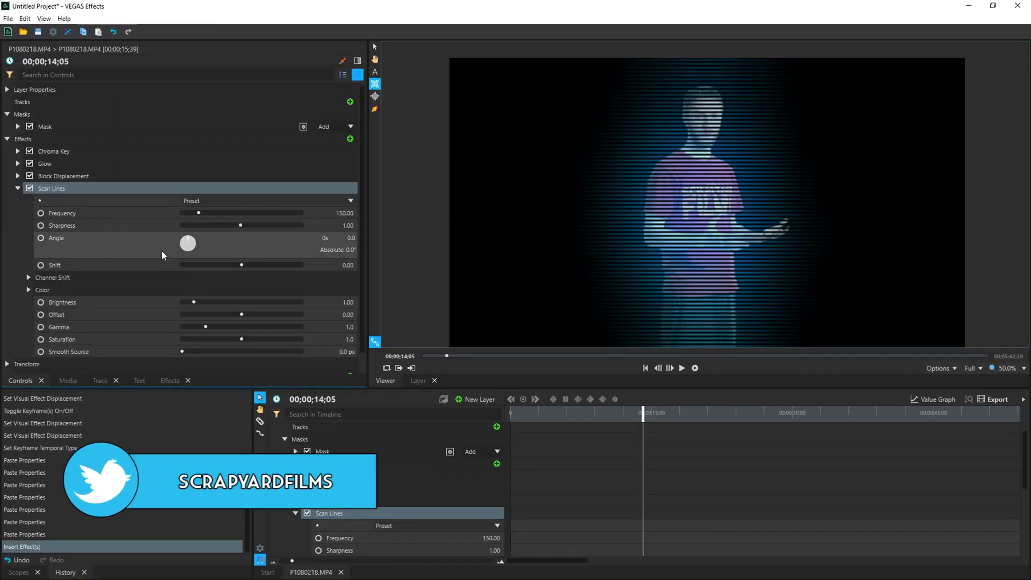
mouse_move(199, 214)
left_mouse_down()
mouse_move(292, 211)
mouse_move(186, 213)
left_mouse_up()
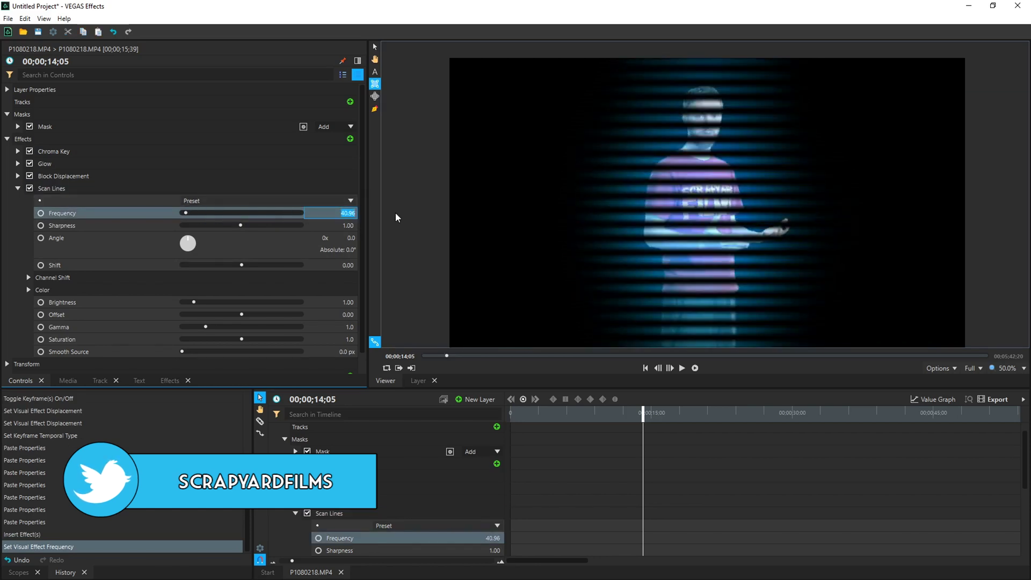
type("400")
key("Return")
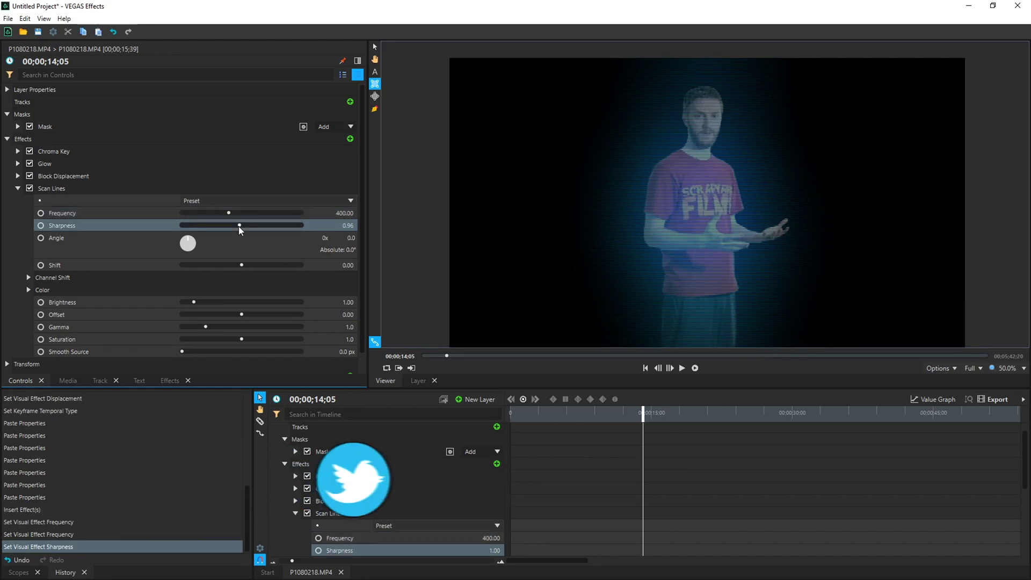
left_click_drag(240, 226, 280, 237)
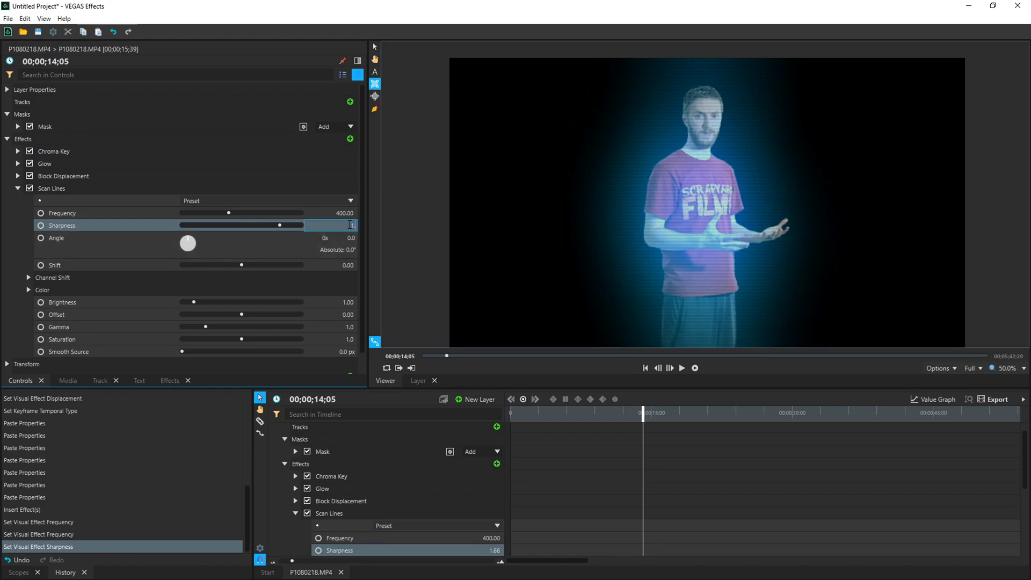
key("Return")
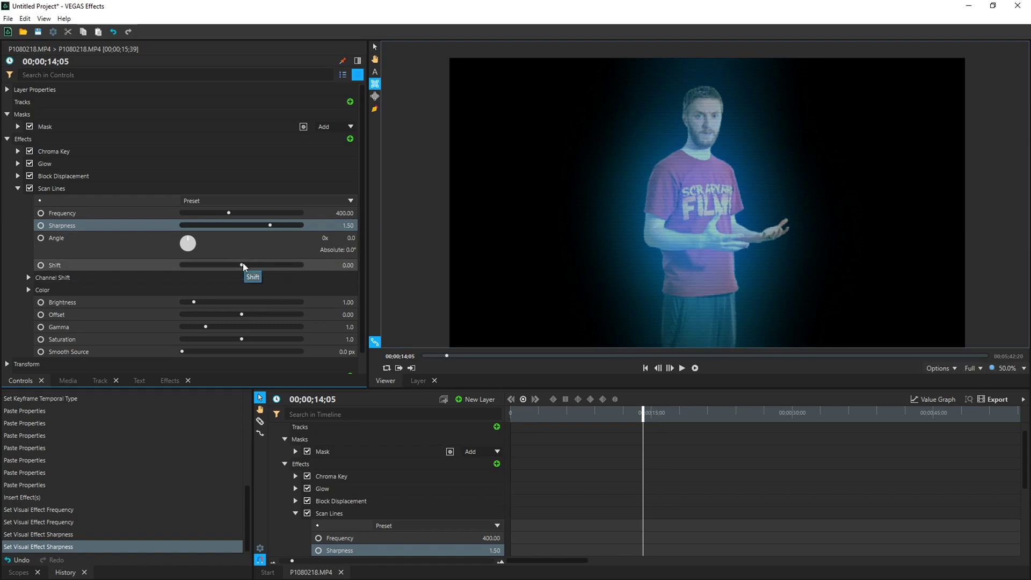
- Set the Scan Lines Shift to -1.00 and start animating it with a keyframe at 00;00;00;00
left_click_drag(241, 266, 266, 269)
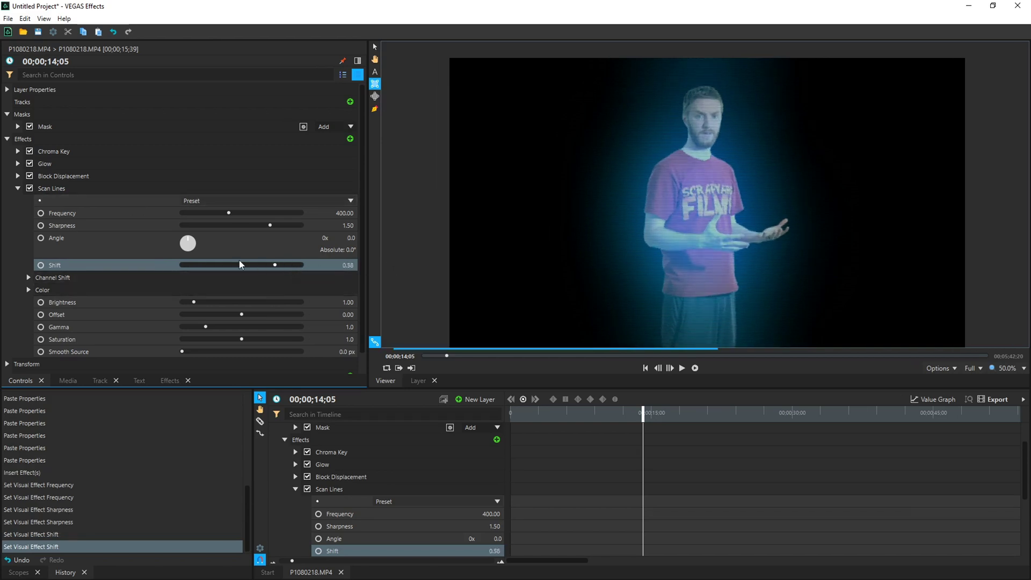
left_click_drag(240, 264, 181, 266)
scroll(433, 482, "down", 3)
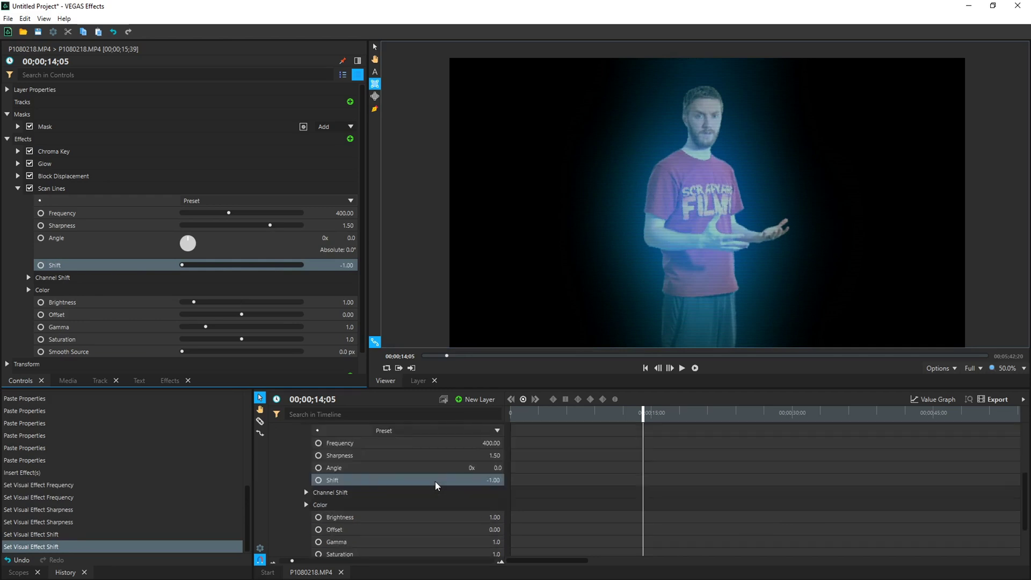
left_click_drag(637, 415, 395, 419)
left_click(318, 480)
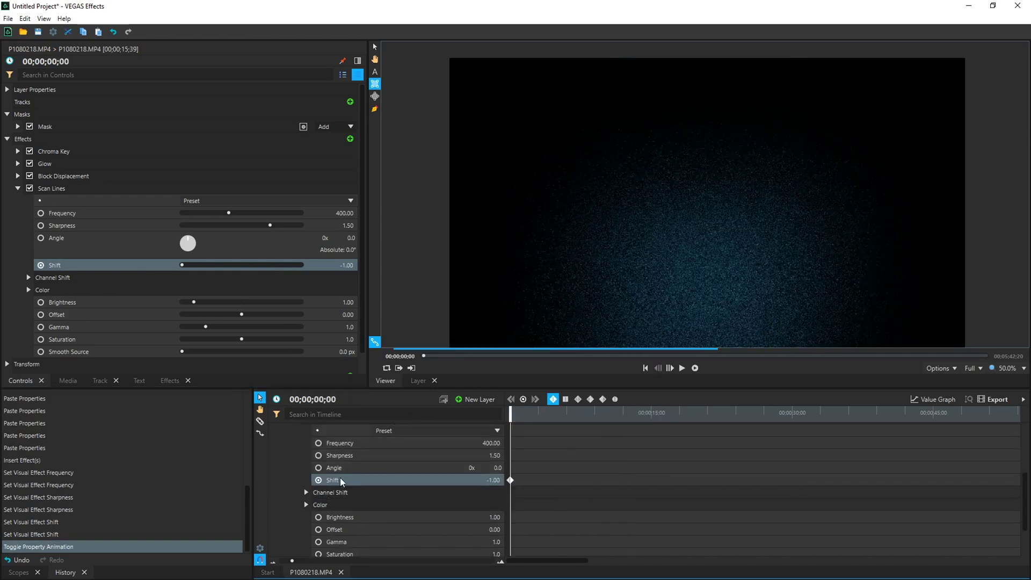
- Add Shift keyframes of 1.00 at 00;00;01;02 and -1.00 at 00;00;02;04
mouse_move(510, 411)
left_mouse_down()
mouse_move(541, 417)
mouse_move(522, 416)
left_mouse_up()
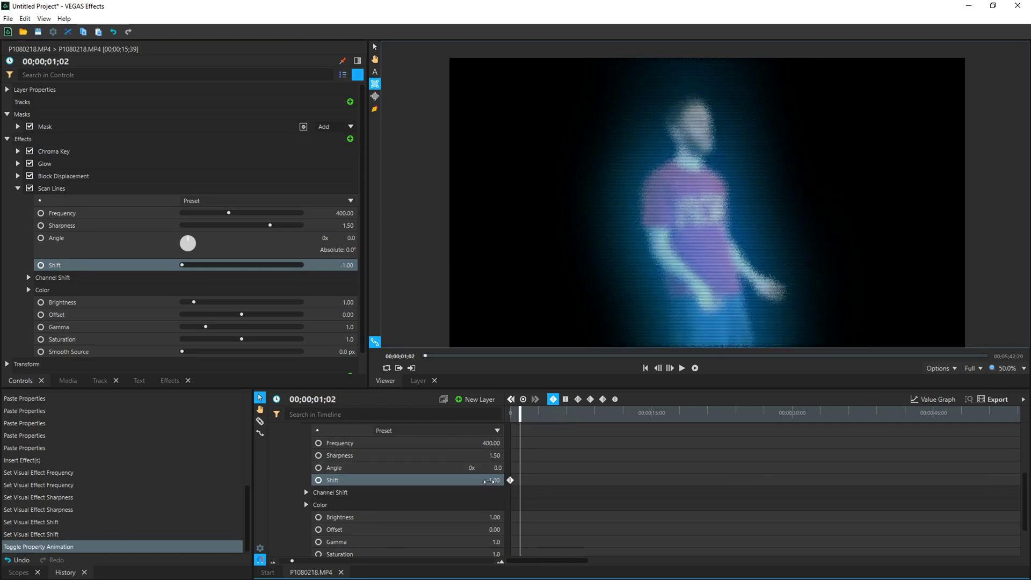
left_click_drag(489, 482, 502, 481)
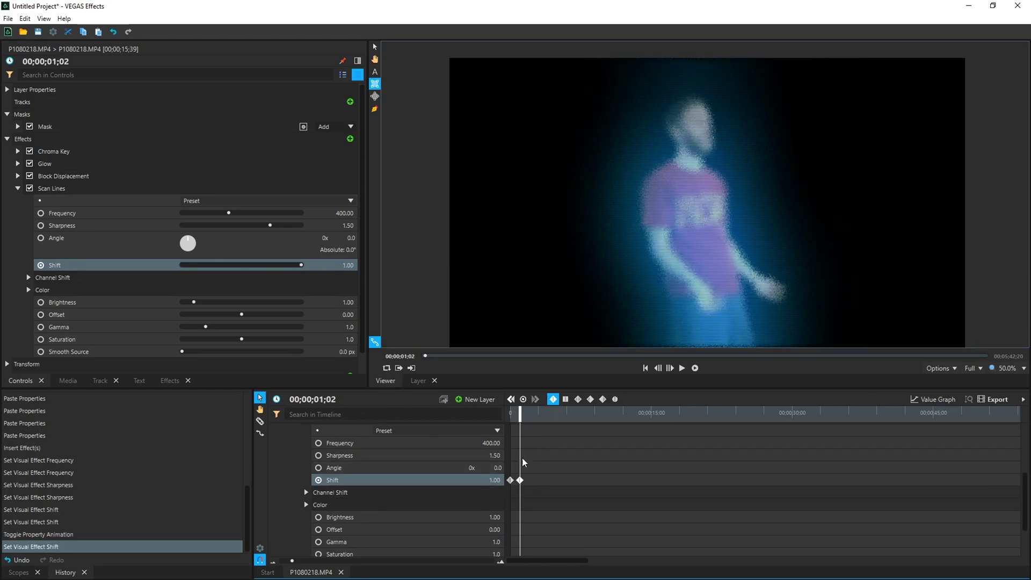
left_click_drag(519, 416, 529, 417)
left_click_drag(487, 482, 472, 481)
- Change the temporal interpolation of the three Shift keyframes to Manual Bezier
left_click_drag(564, 488, 508, 477)
right_click(519, 481)
left_click(664, 520)
- Copy the Shift keyframes and paste them repeatedly from 00;00;02;04 onward, until the back-and-forth pattern runs past the clip's end
scroll(664, 519, "up", 1)
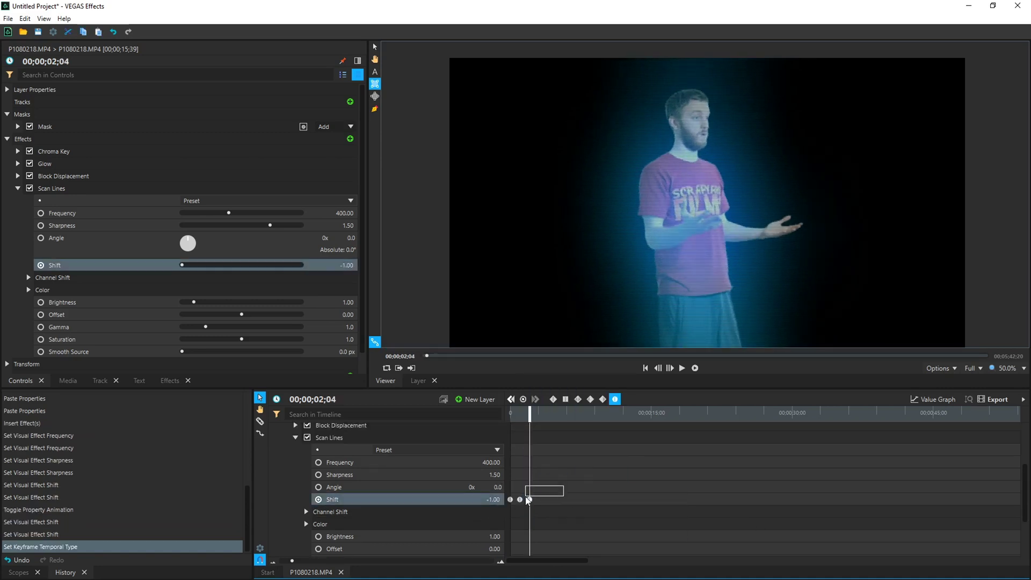
key("ctrl+v")
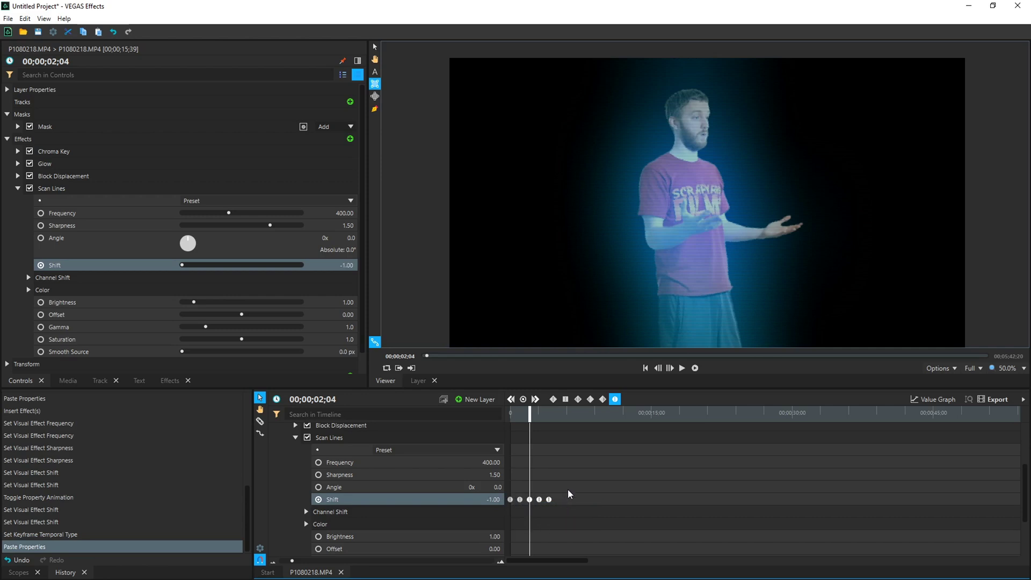
left_click_drag(532, 413, 559, 414)
key("ctrl+v")
left_click_drag(631, 490, 517, 508)
key("ctrl+c")
left_click_drag(558, 415, 596, 414)
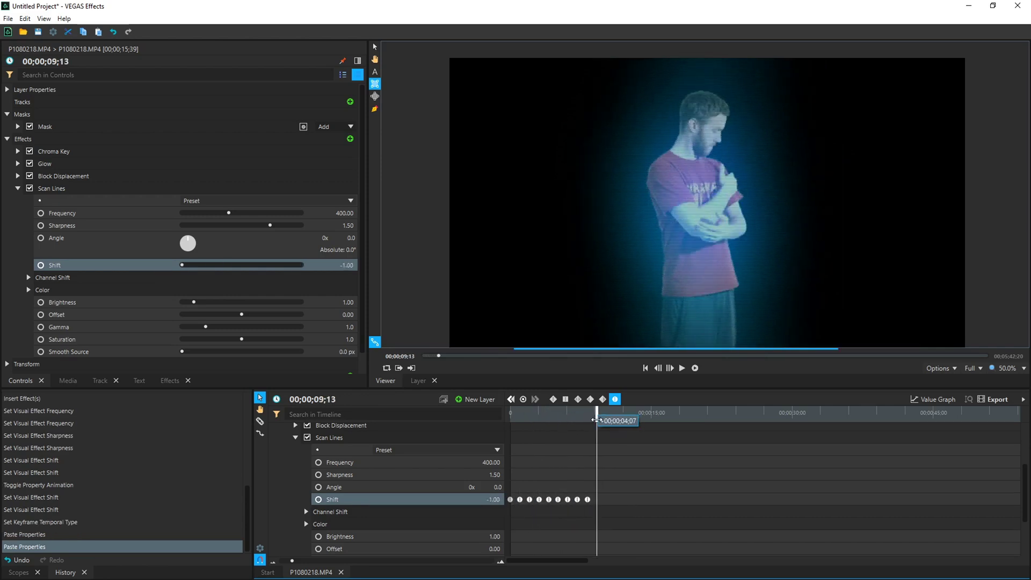
key("ctrl+v")
left_click_drag(711, 482, 517, 508)
key("ctrl+c")
left_click_drag(596, 414, 674, 417)
key("ctrl+v")
left_click_drag(871, 490, 527, 519)
key("ctrl+c")
left_click_drag(674, 414, 825, 416)
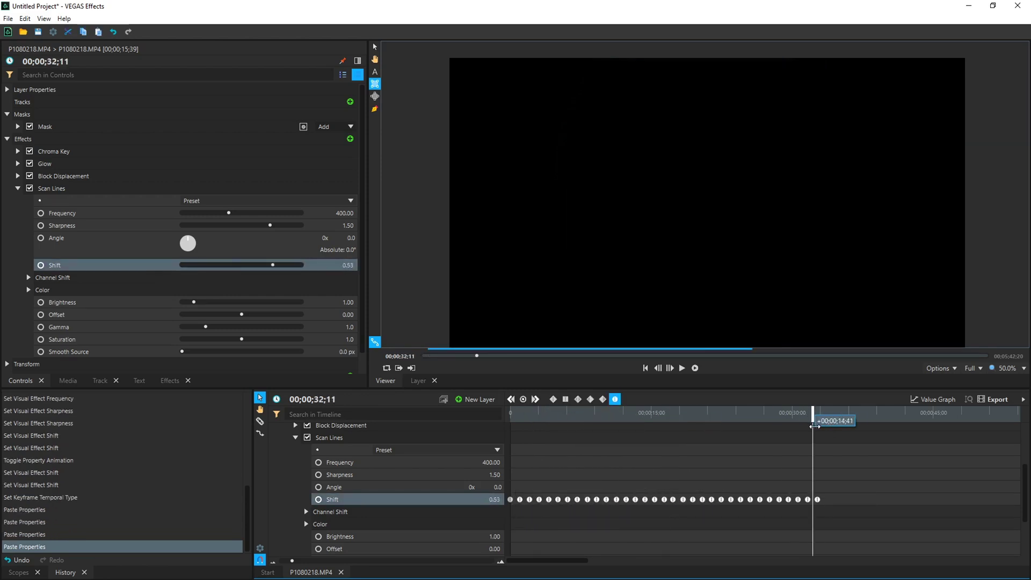
key("ctrl+v")
scroll(803, 483, "down", 5)
scroll(654, 479, "up", 3)
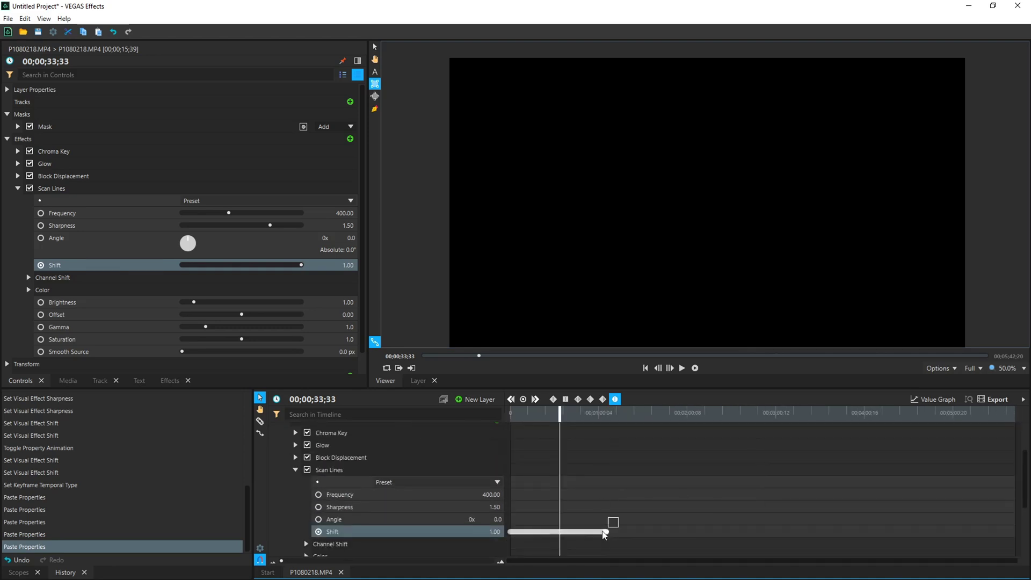
key("ctrl+z")
scroll(561, 465, "up", 5)
scroll(562, 466, "down", 5)
scroll(760, 431, "up", 5)
mouse_move(681, 418)
left_mouse_down()
mouse_move(514, 430)
mouse_move(679, 409)
left_mouse_up()
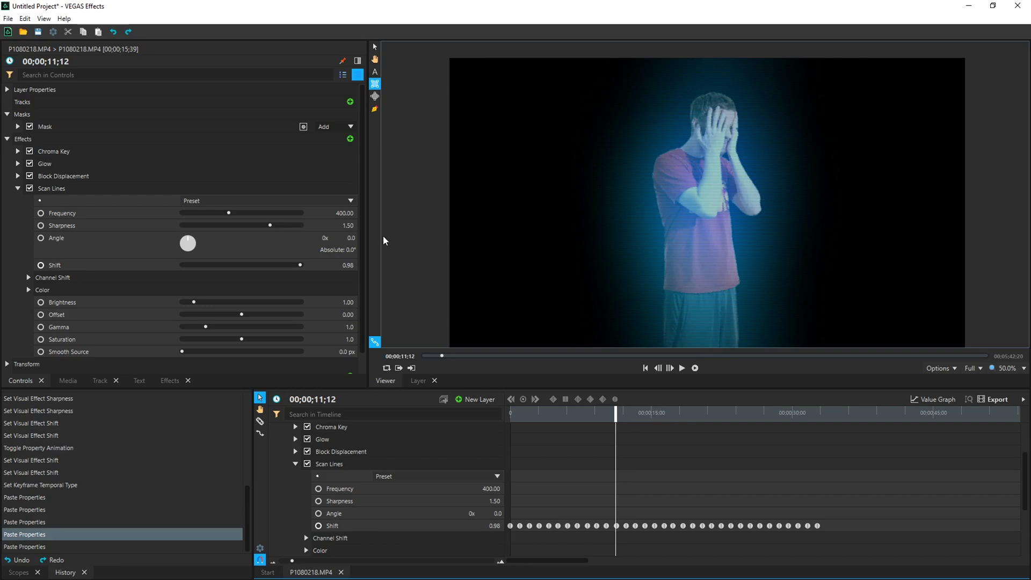
- Search the effects for "bright" and apply Brightness & Contrast to the P1080218.MP4 layer
left_click(18, 188)
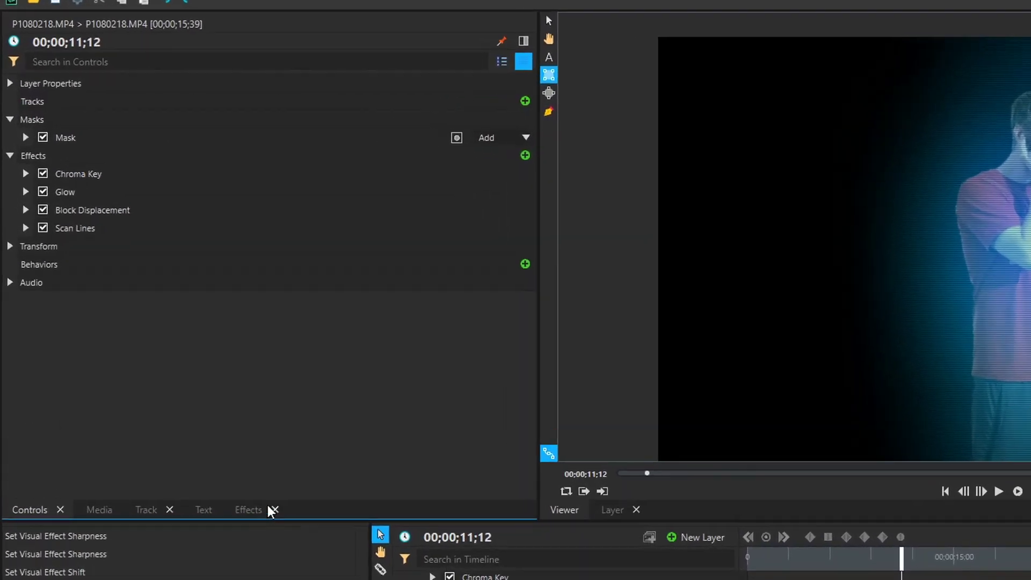
left_click(247, 509)
double_click(28, 31)
type("bright")
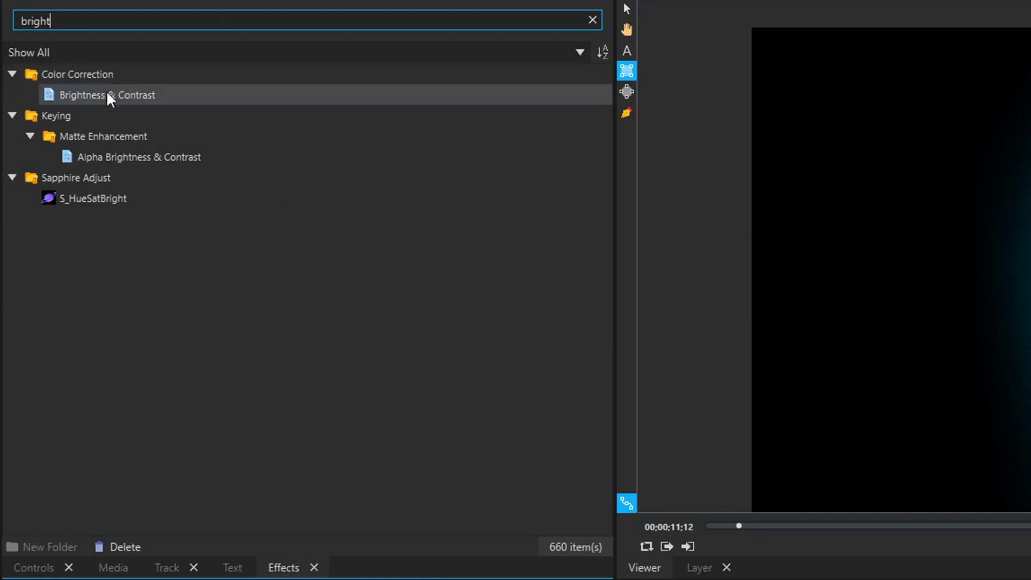
double_click(110, 95)
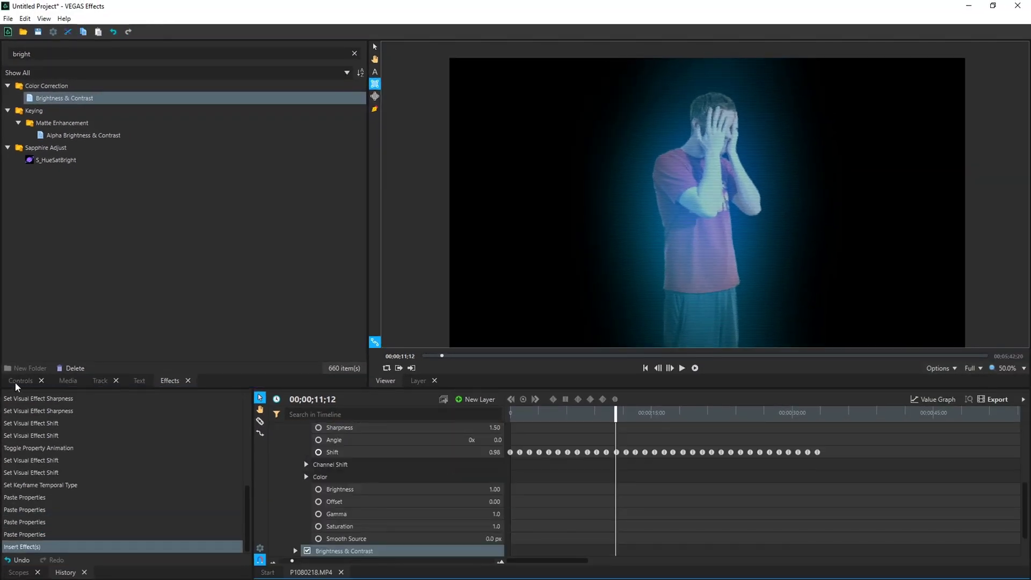
- Set Brightness to 40 and Contrast to 90 in the Brightness & Contrast effect, and play back the result
left_click(19, 381)
left_click(18, 200)
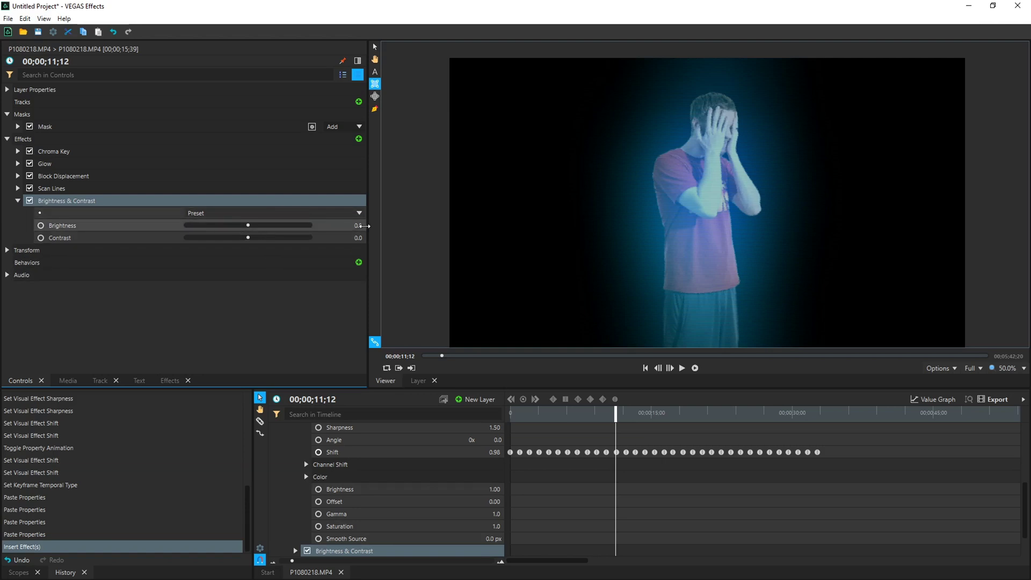
left_click_drag(365, 226, 358, 241)
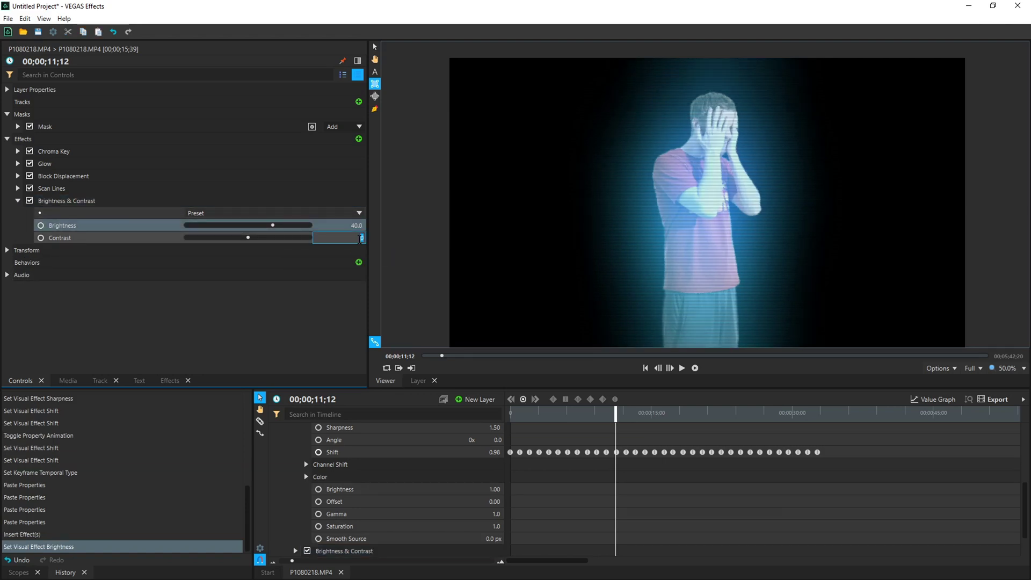
left_click(360, 239)
type("90")
key("Return")
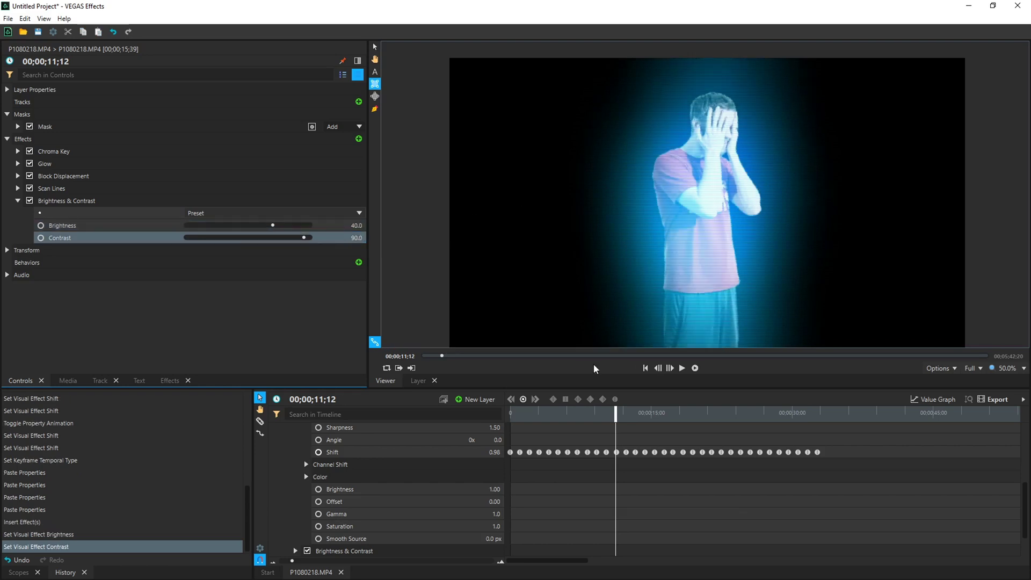
left_click_drag(615, 413, 641, 414)
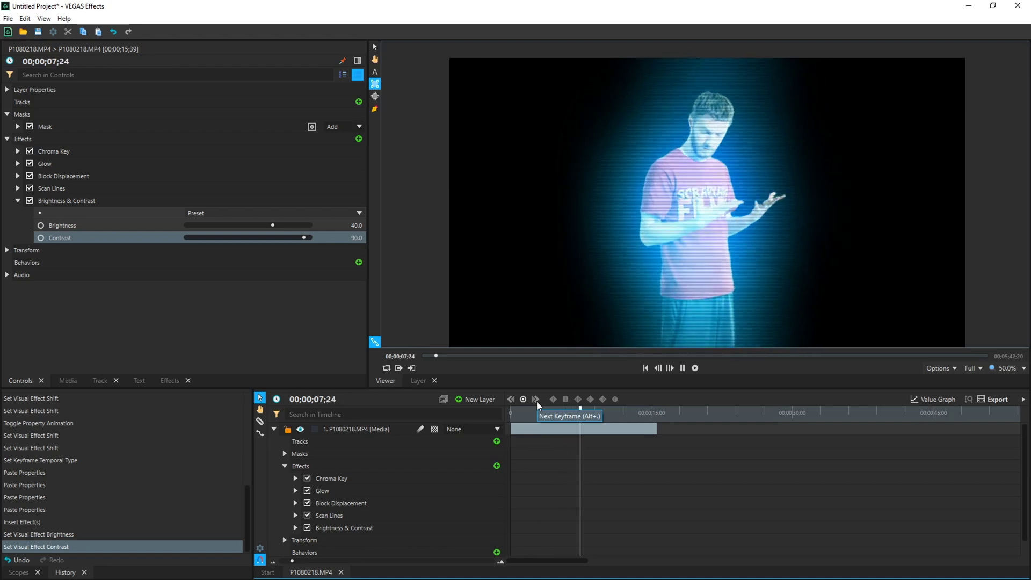
left_click(682, 368)
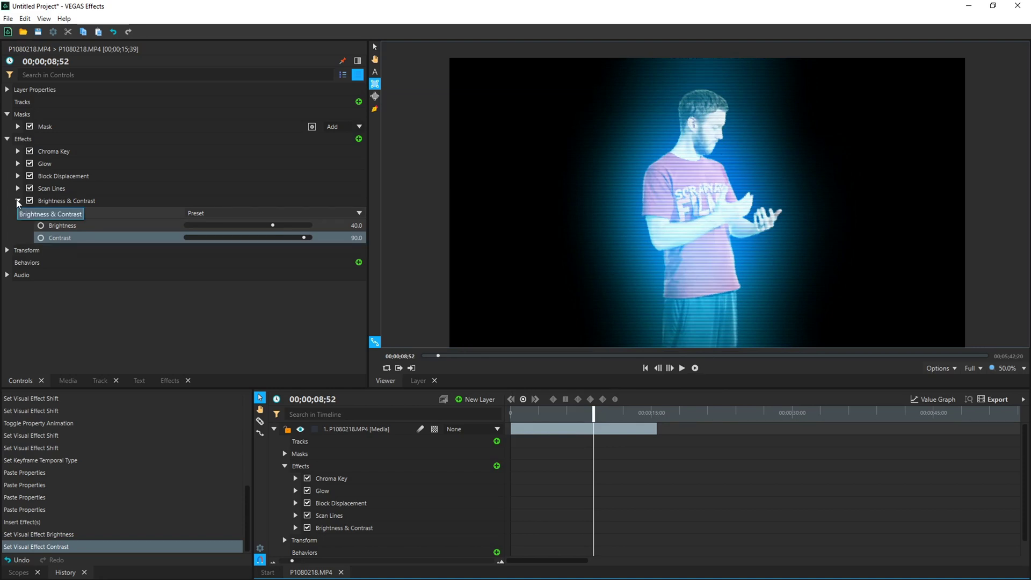
- Set the P1080218.MP4 layer's opacity to 80%
left_click(18, 201)
left_click(284, 466)
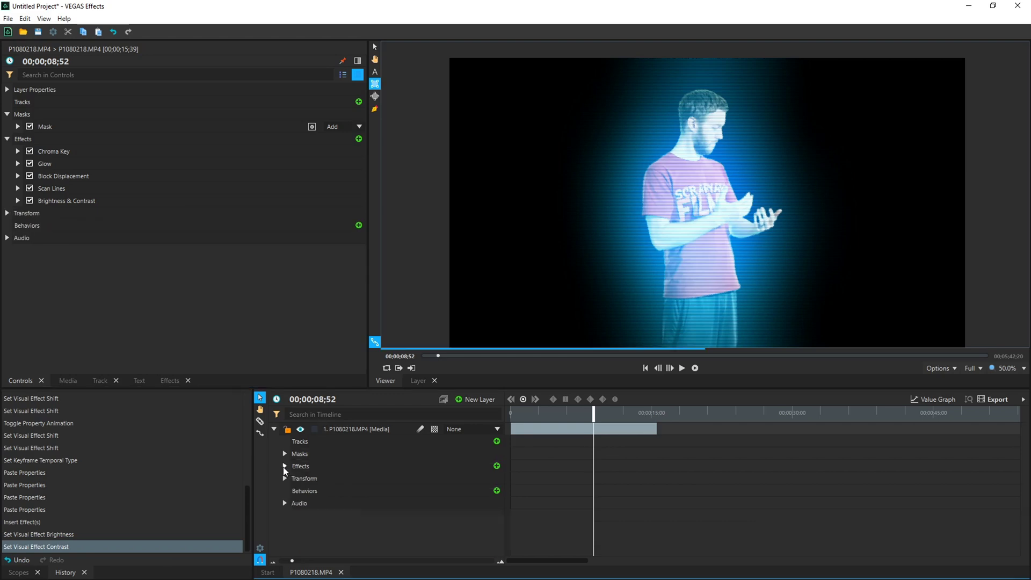
left_click(285, 478)
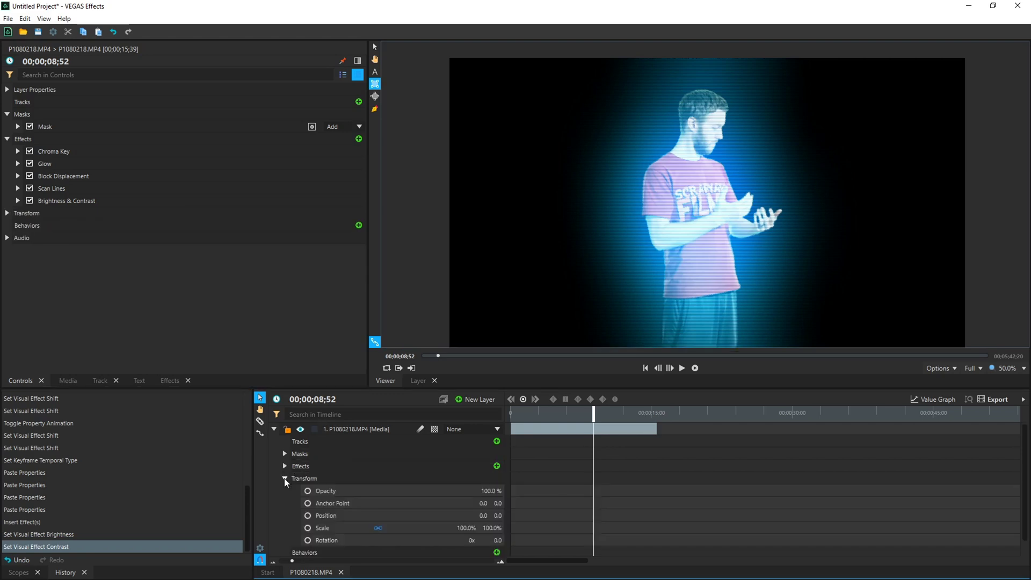
left_click(494, 491)
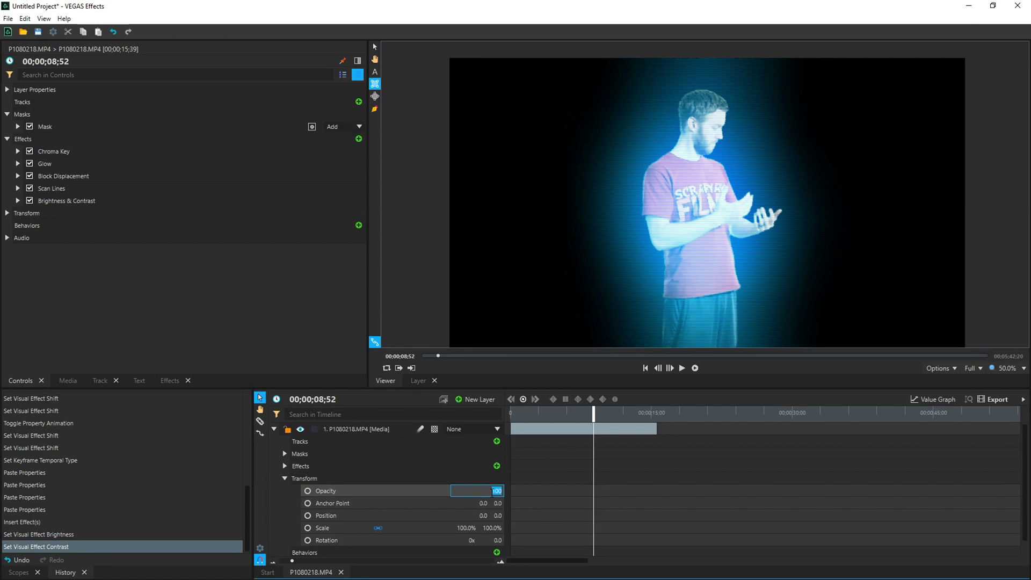
key("Return")
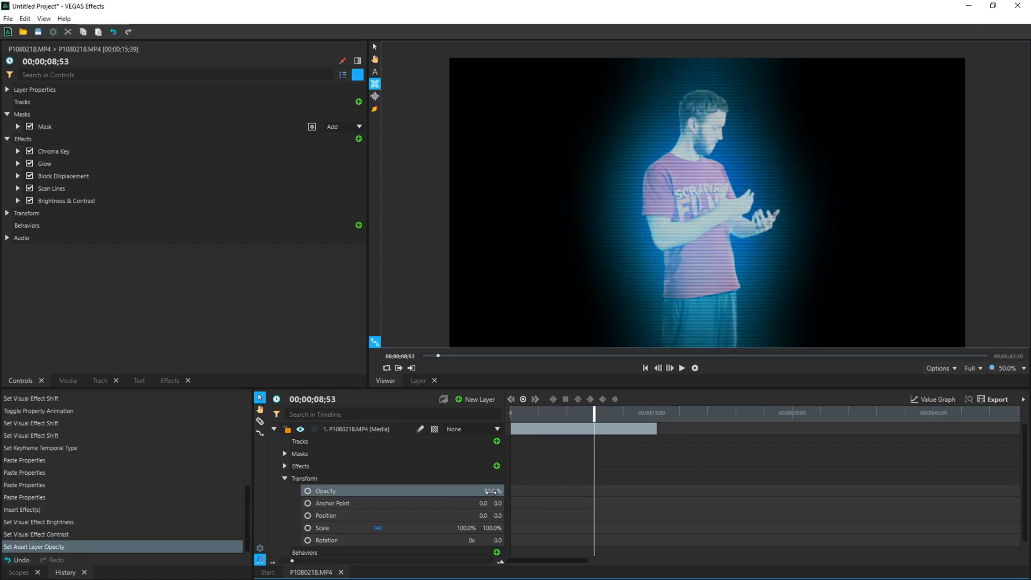
- Fade the layer in with opacity keyframes of 0% at 00;00;00;00 and 80% at 00;00;01;06
left_click_drag(595, 422, 543, 410)
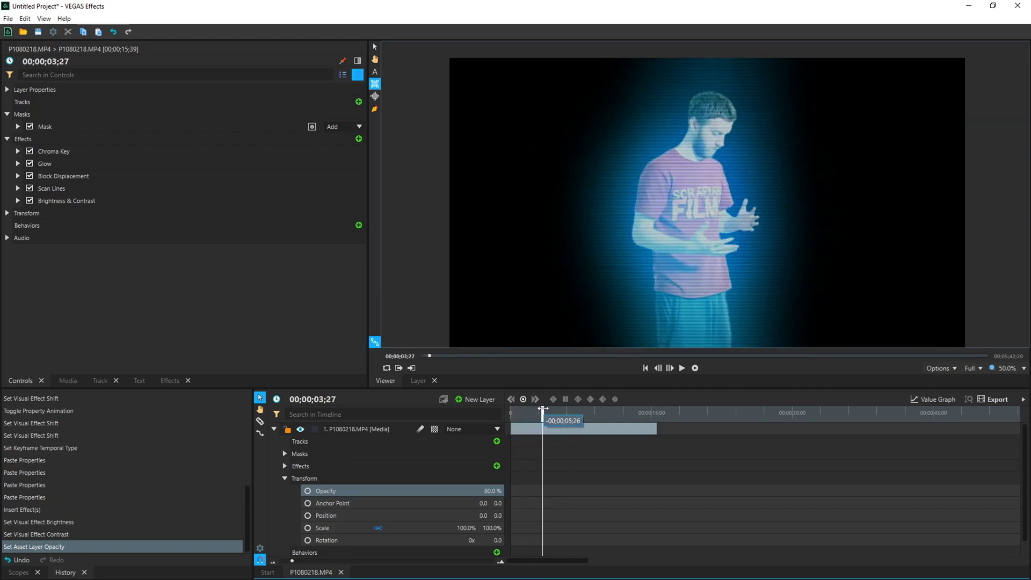
left_click_drag(543, 409, 518, 413)
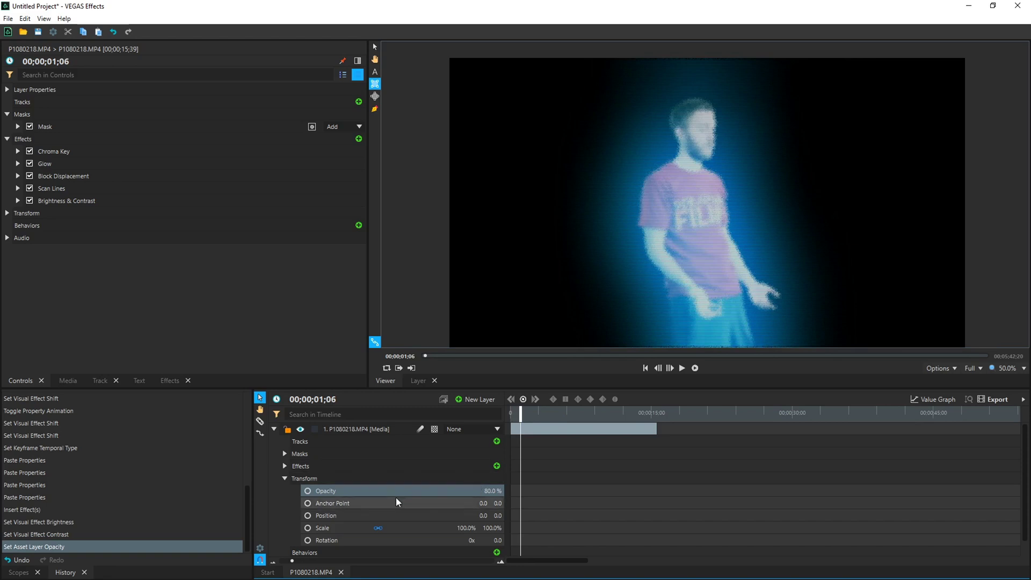
left_click(308, 490)
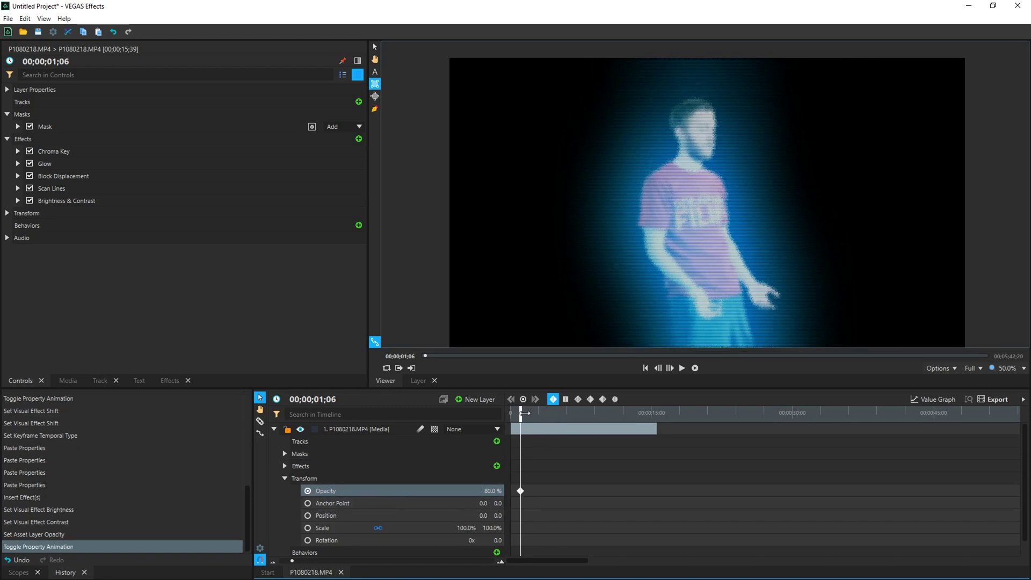
left_click_drag(523, 415, 511, 415)
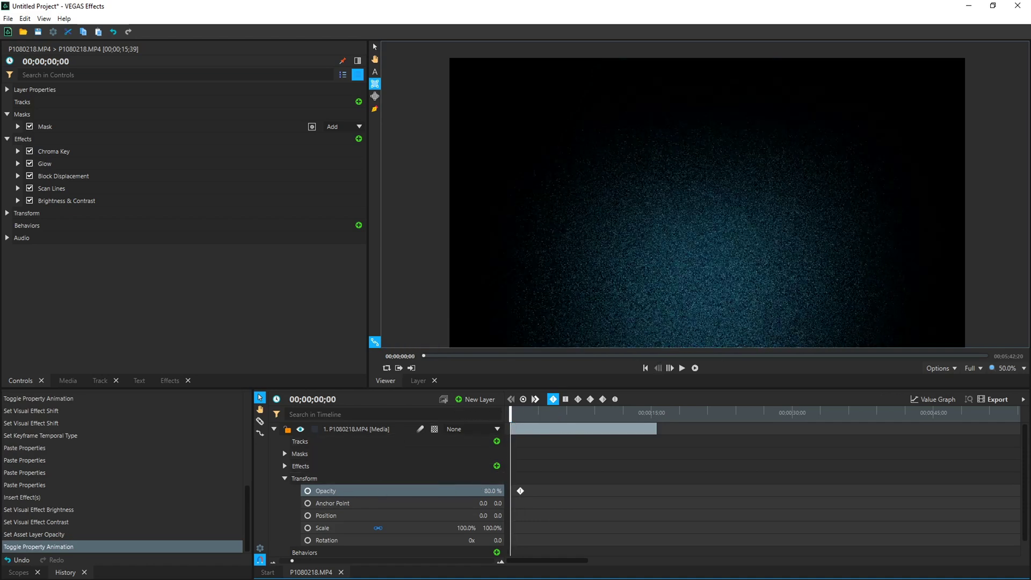
left_click_drag(492, 491, 449, 490)
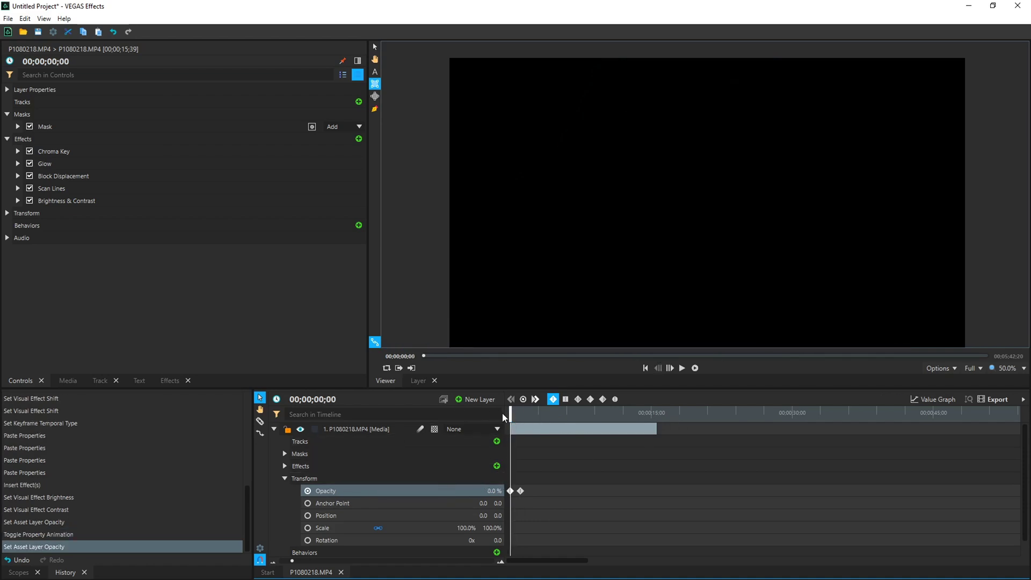
left_click_drag(510, 412, 527, 410)
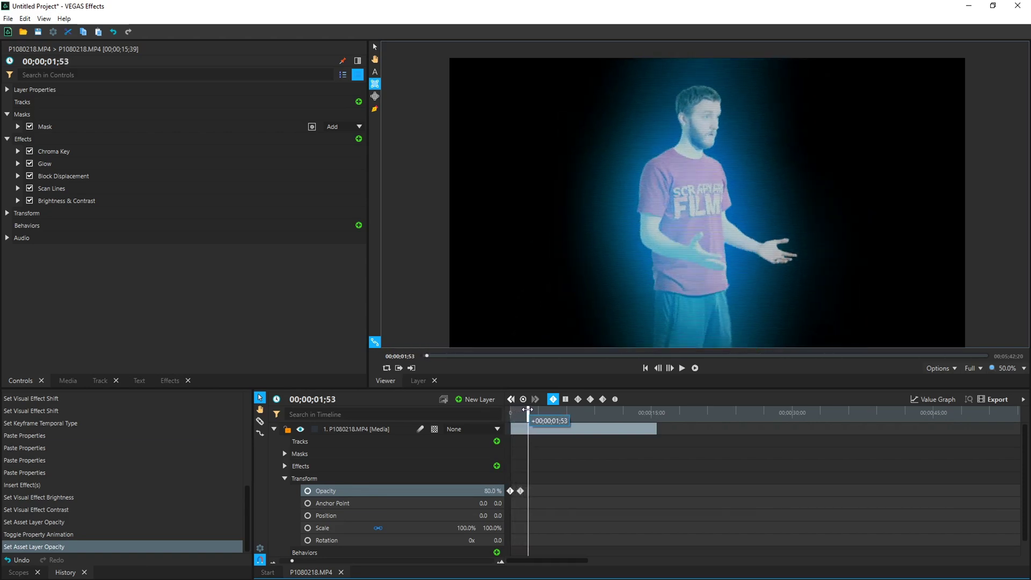
scroll(594, 479, "up", 3)
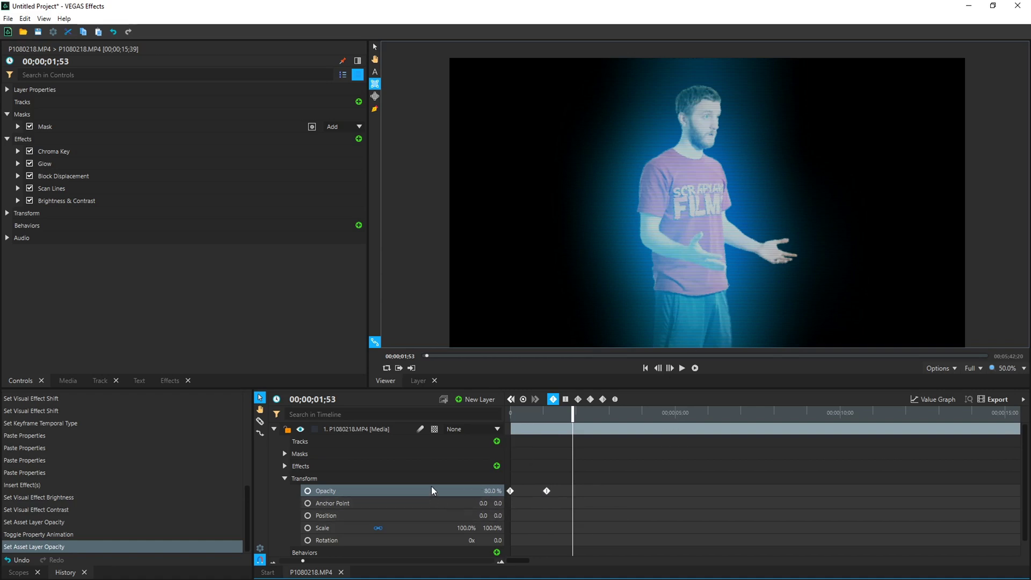
- Add an opacity flicker to the layer with keyframes of 80% at 00;00;01;53, 40% at 00;00;02;03 and 80% at 00;00;02;13
key("k")
left_click_drag(577, 420, 581, 421)
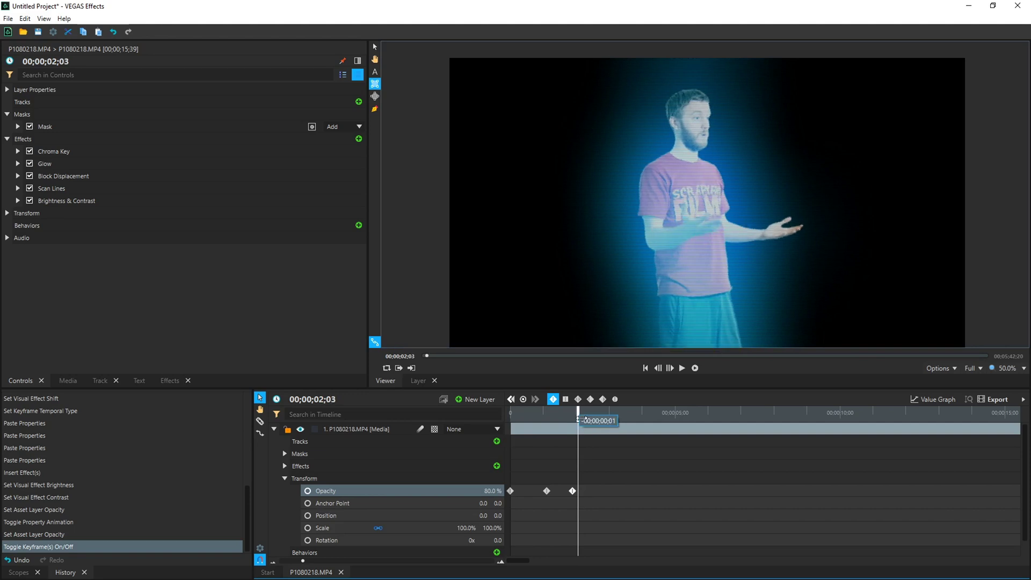
left_click(493, 491)
type("40")
key("Return")
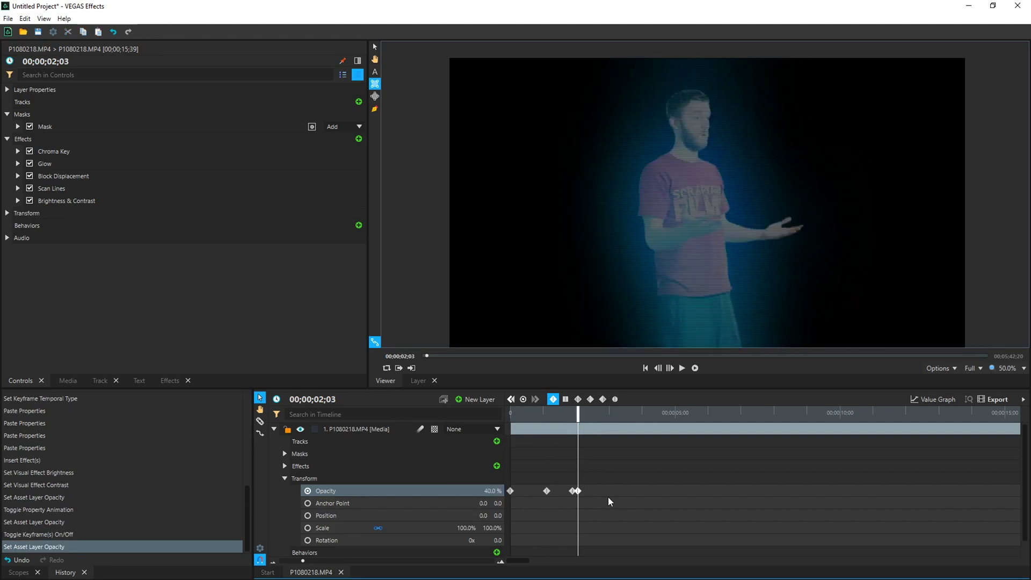
left_click_drag(578, 413, 583, 414)
left_click(492, 491)
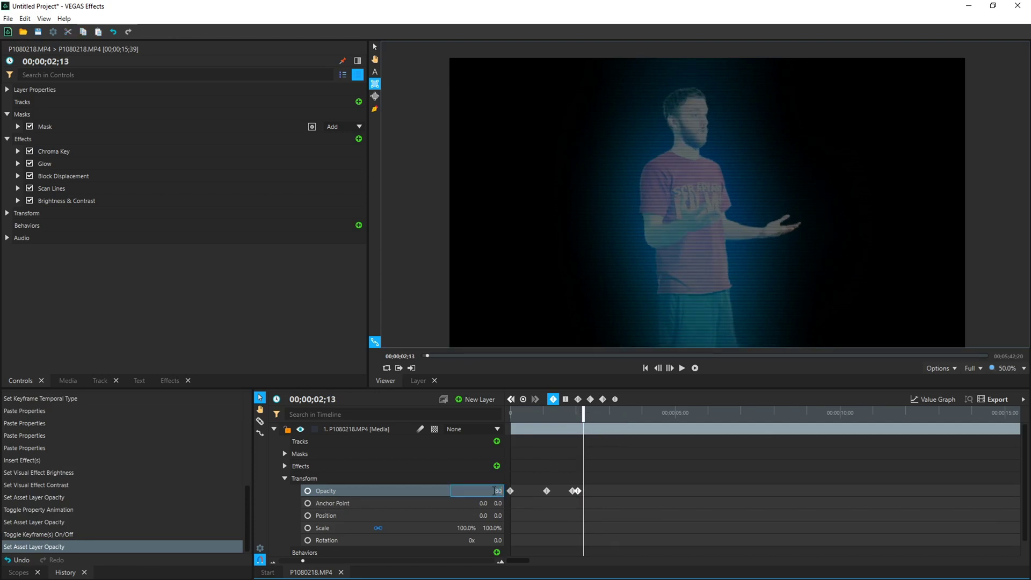
key("Return")
- Select all the layer's opacity keyframes and change their temporal interpolation type
left_click_drag(607, 478, 507, 500)
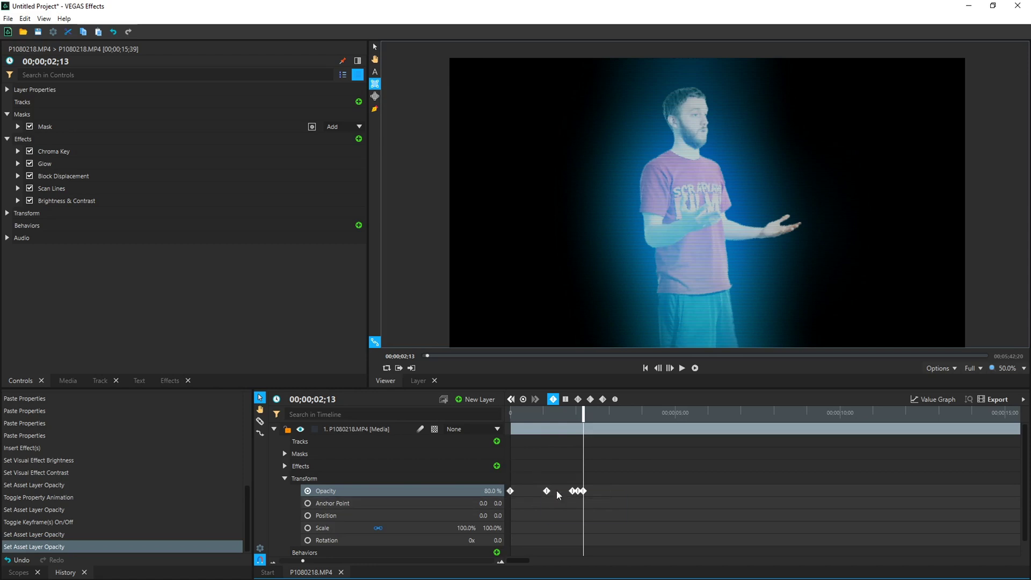
right_click(572, 490)
mouse_move(613, 488)
left_click(688, 529)
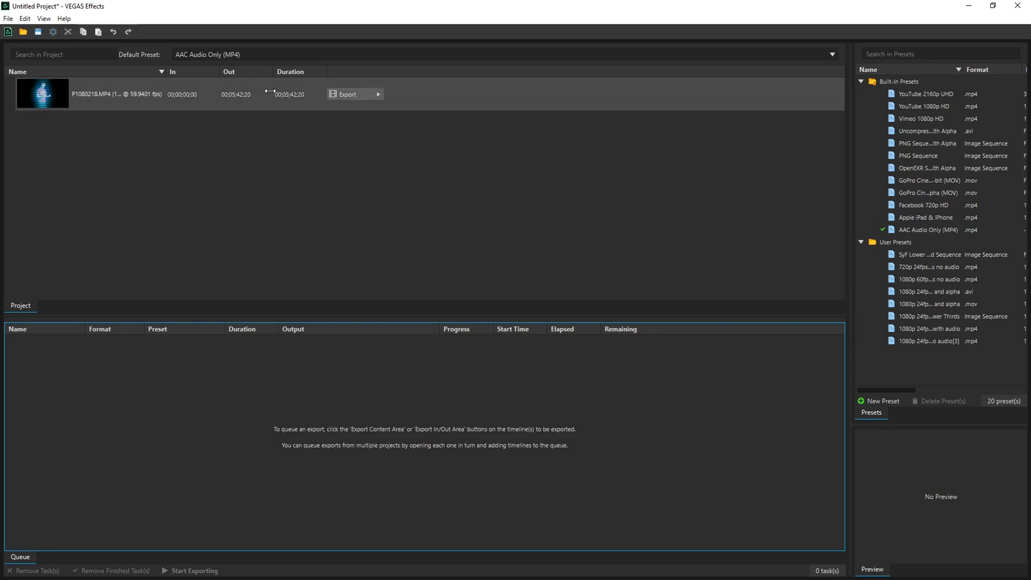
- Set the P1080218.MP4 timeline's export out point to 00;00;15;00 and add it to the export queue
left_click(242, 95)
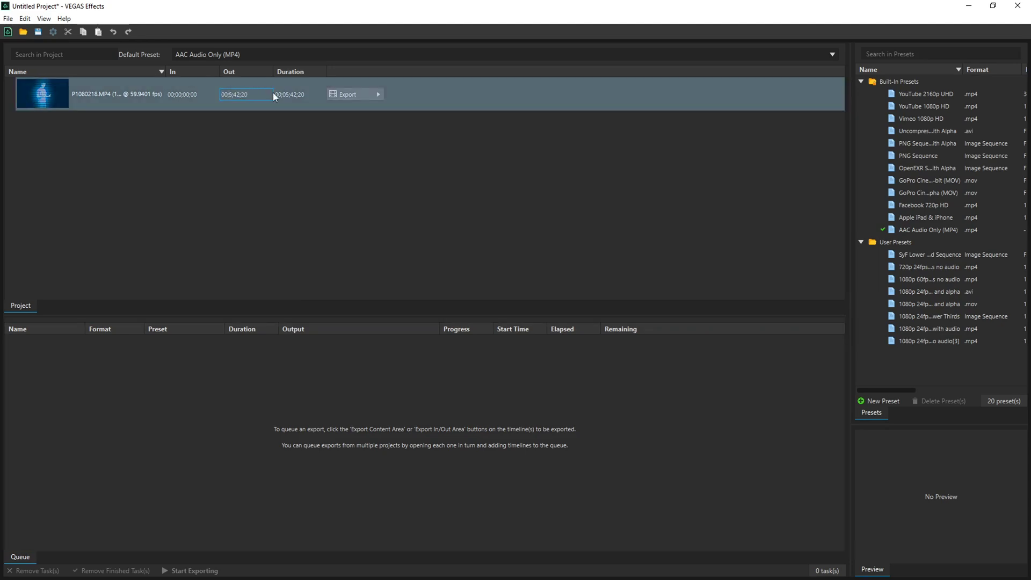
key("Delete")
type("00")
left_click_drag(236, 95, 244, 96)
type("1")
left_click(363, 95)
left_click(404, 95)
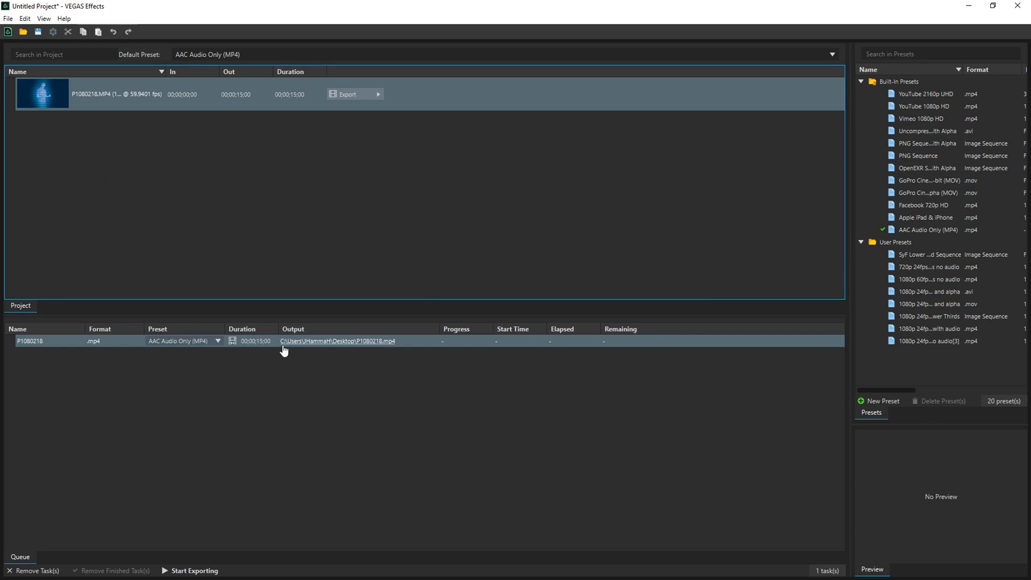
- Set the SyF Lower Third Sequence preset's channels to RGBA and assign that preset to the queued P1080218 export
left_click(916, 254)
right_click(911, 256)
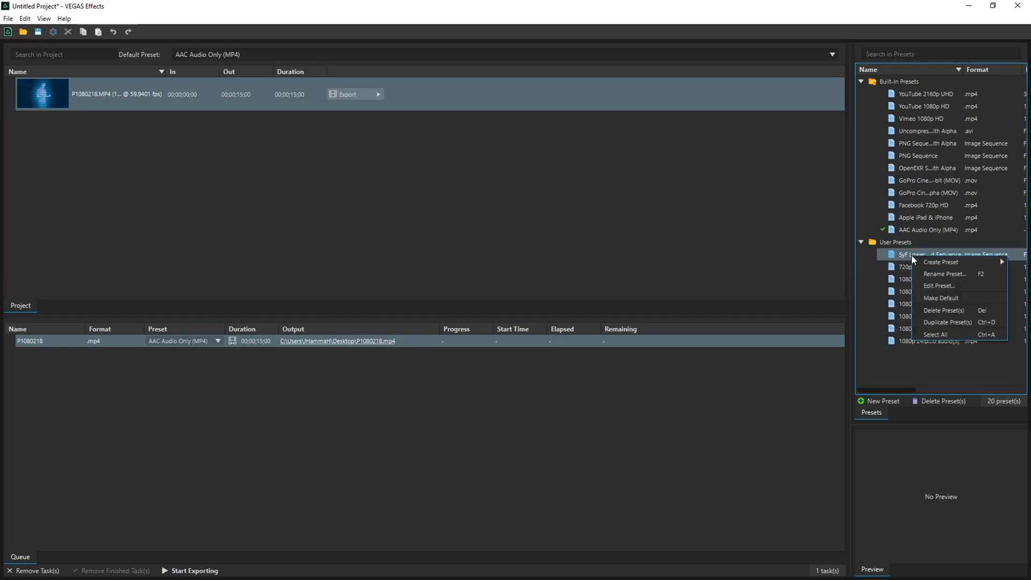
left_click(918, 286)
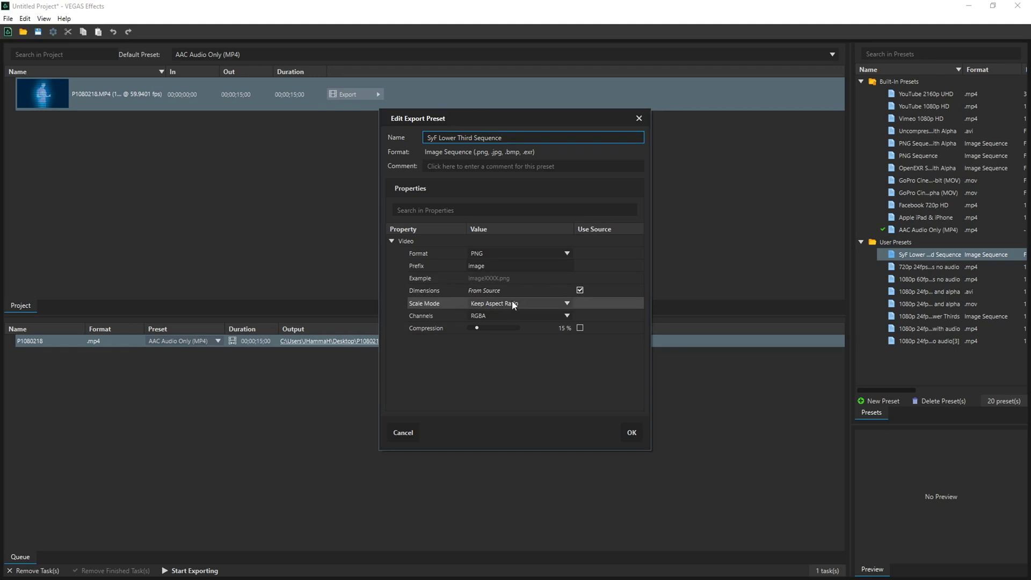
left_click(565, 317)
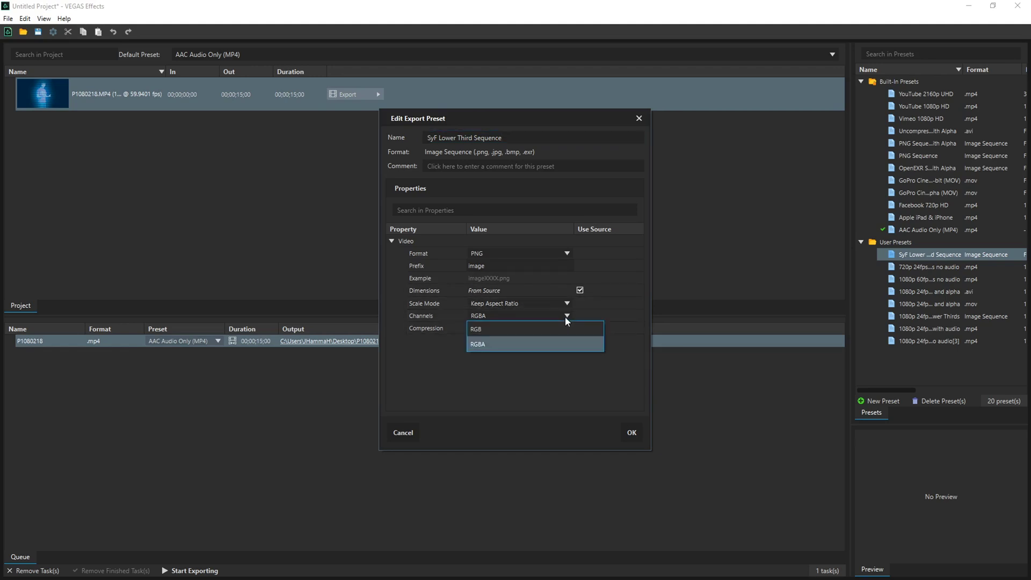
left_click(483, 343)
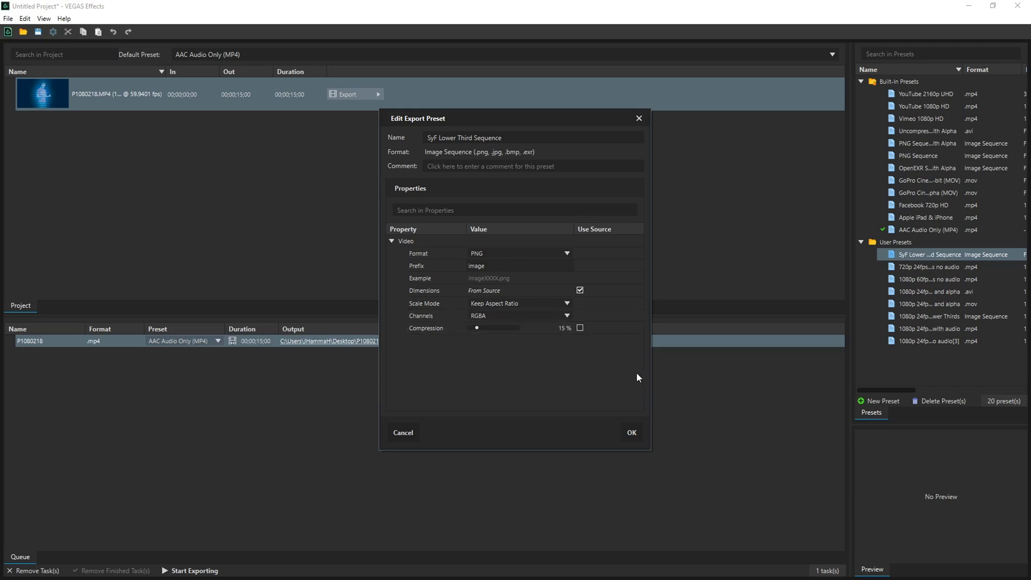
left_click(632, 433)
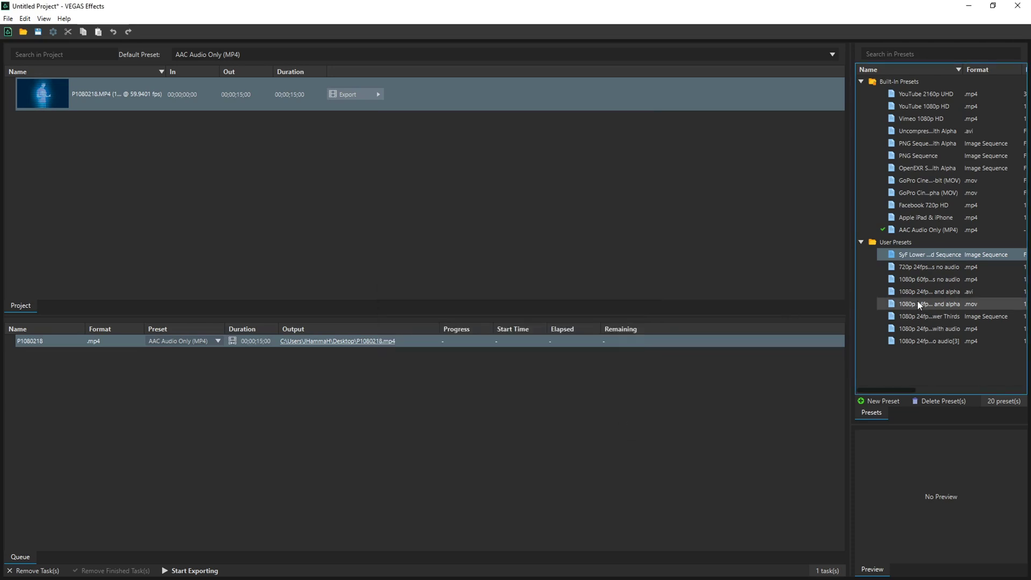
left_click(193, 340)
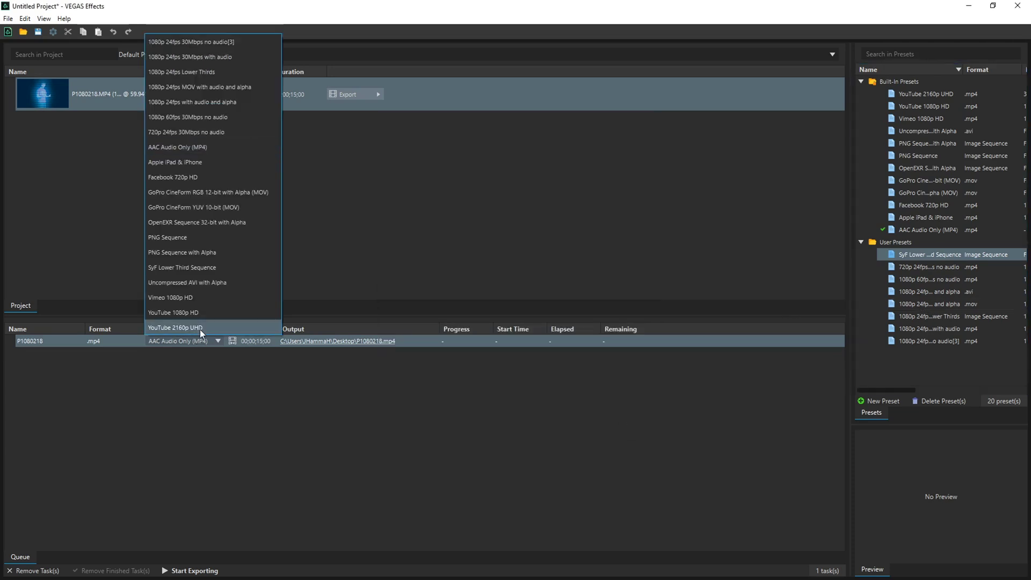
left_click(185, 267)
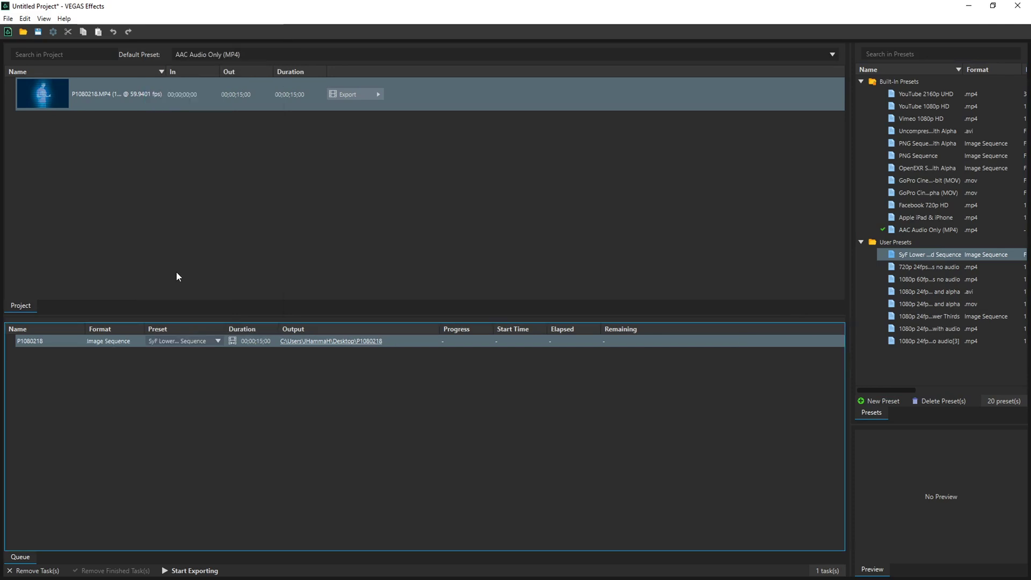
- Create a folder named "hologram sequence" in Desktop's New folder, set it as the task's output location, and start the export
left_click(337, 341)
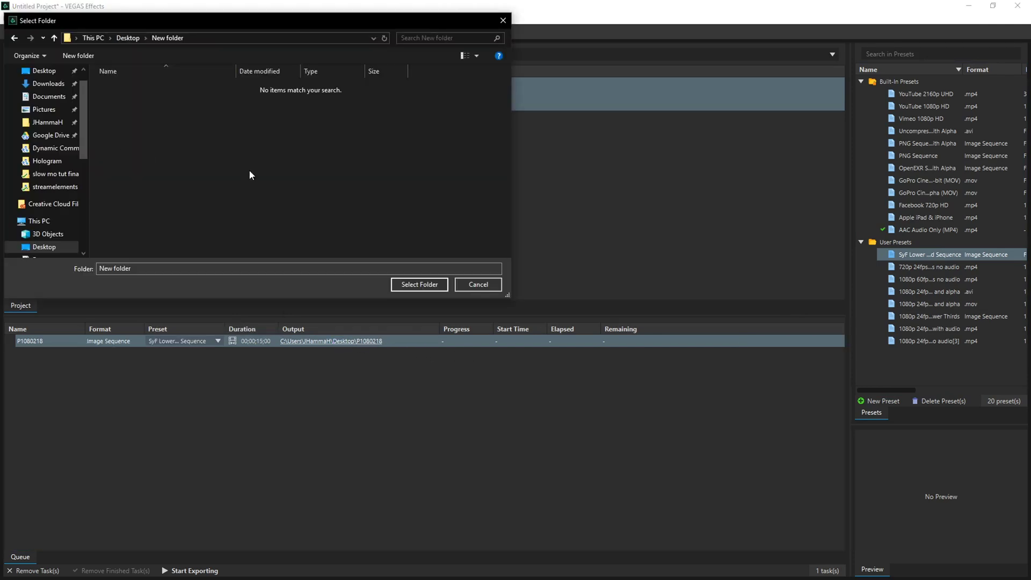
right_click(194, 134)
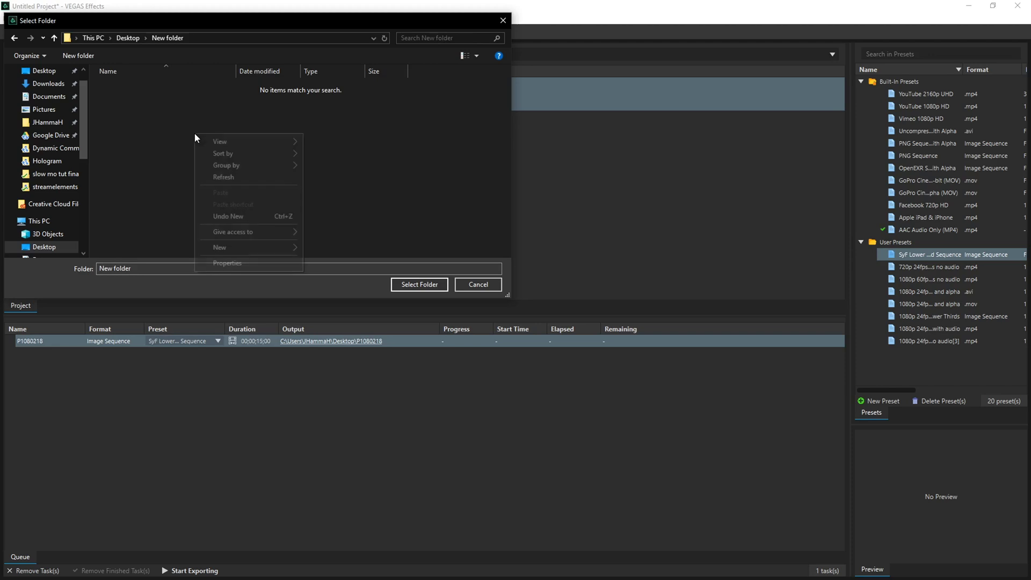
mouse_move(289, 250)
left_click(324, 246)
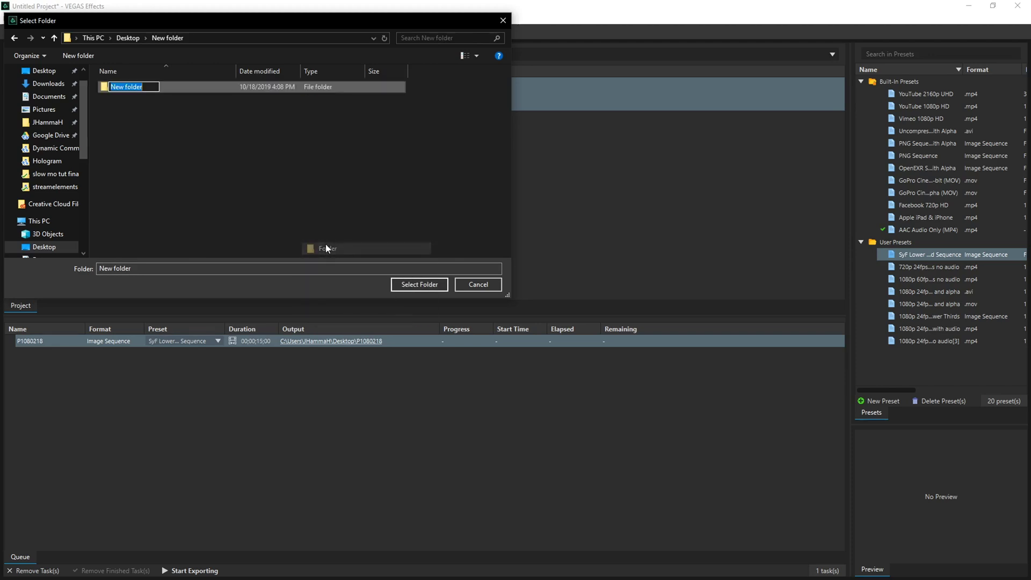
type("hologram sequence")
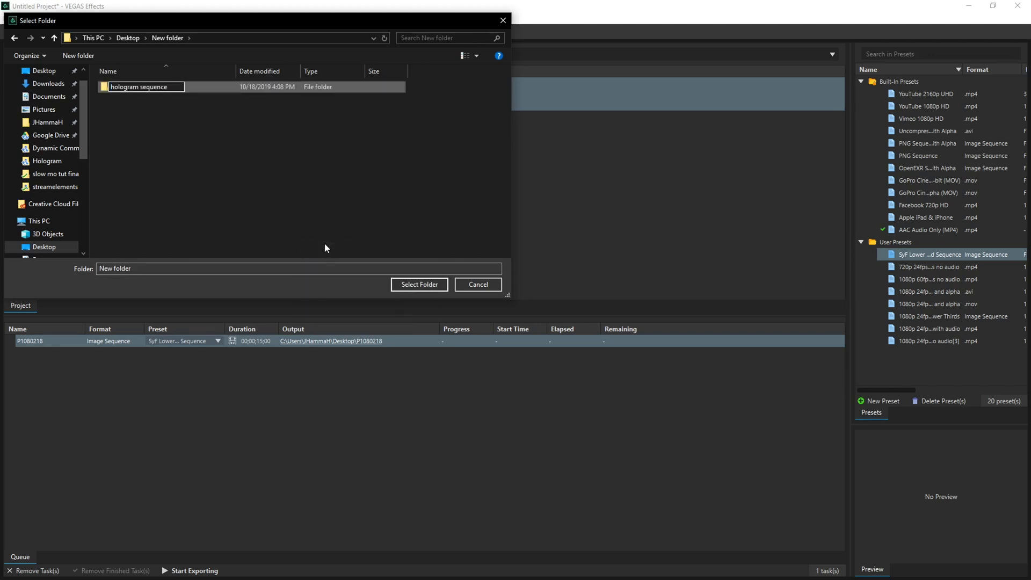
key("Return")
double_click(117, 87)
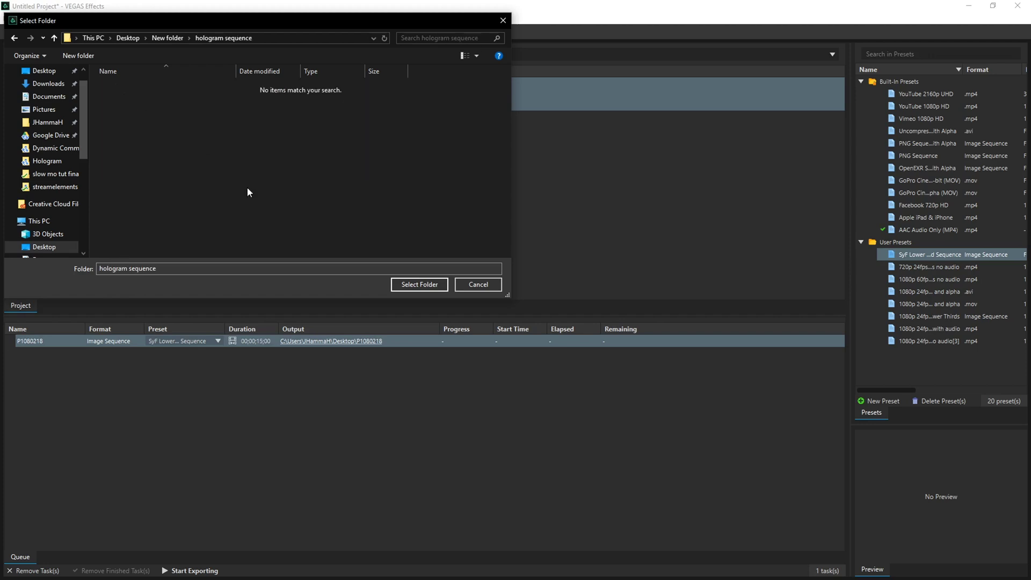
left_click(422, 287)
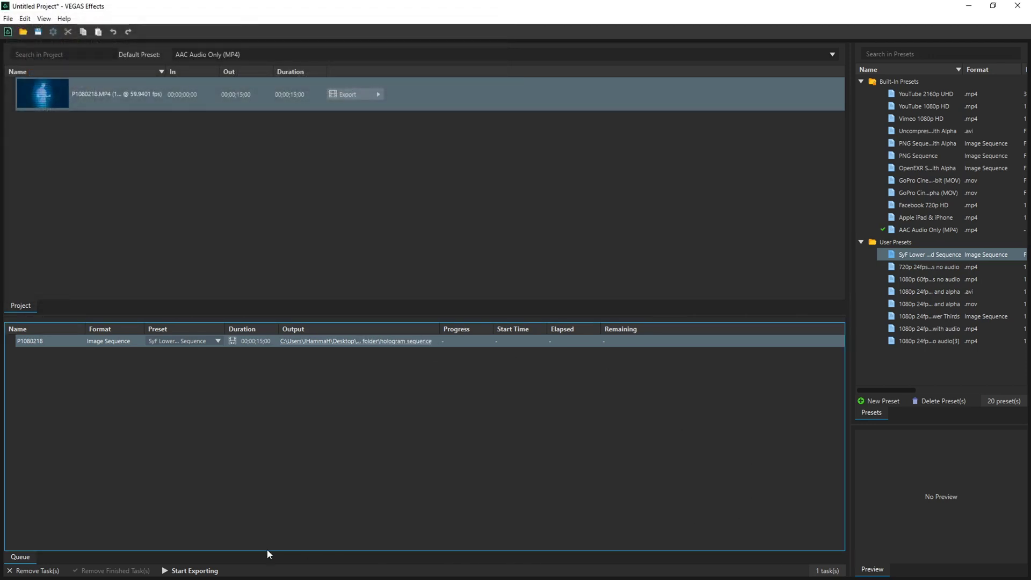
left_click(178, 572)
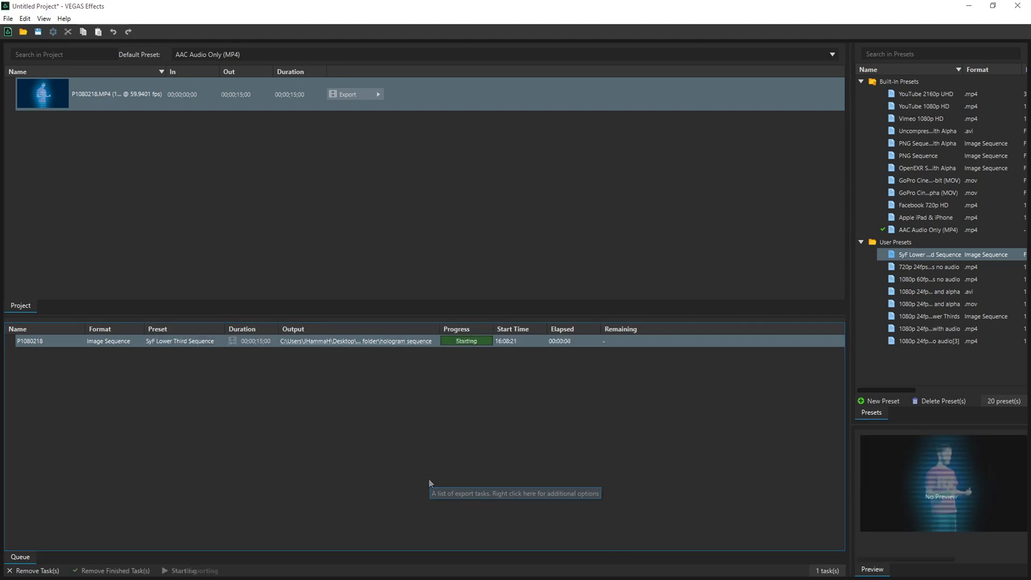
- Open the hologram sequence folder in File Explorer and look through the exported PNG frames
left_click_drag(562, 162, 549, 172)
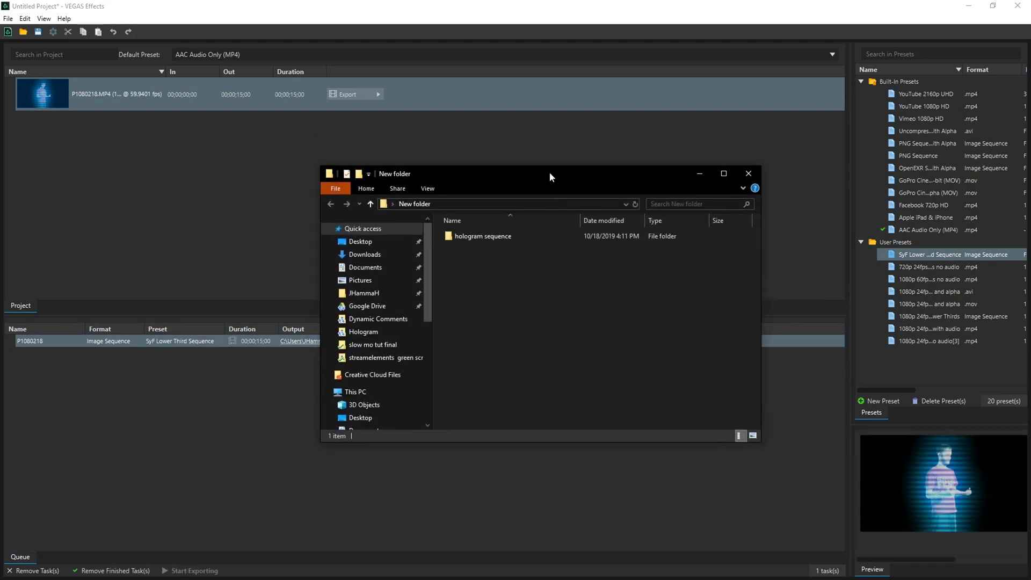
double_click(476, 236)
left_click_drag(757, 227, 756, 244)
scroll(642, 347, "down", 10)
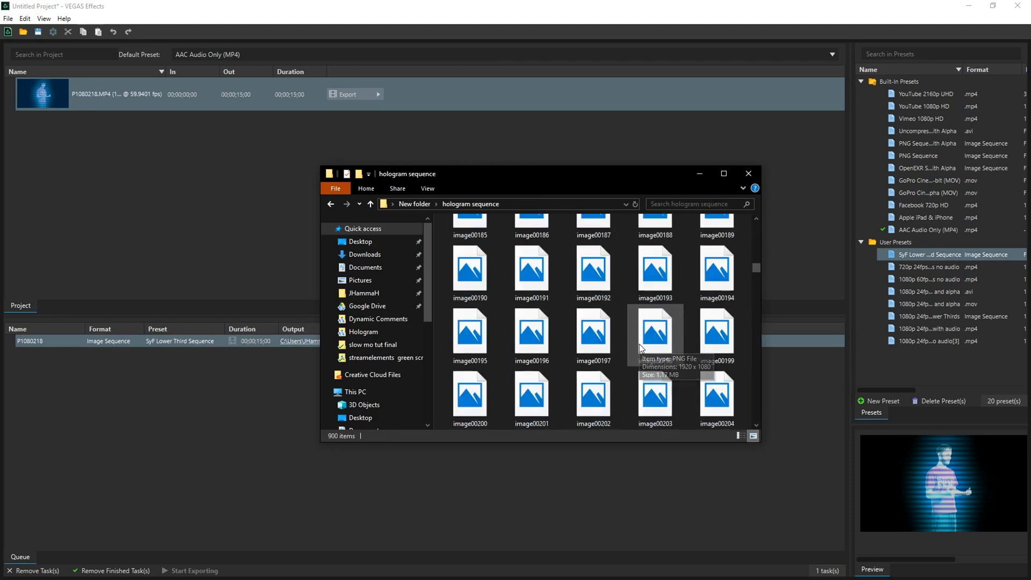
scroll(640, 345, "up", 15)
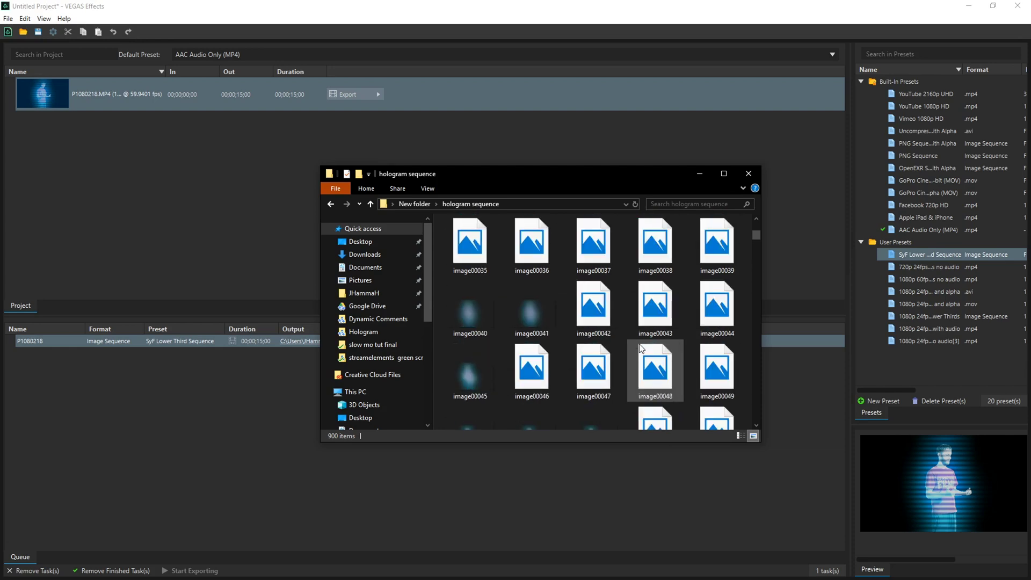
scroll(640, 344, "down", 20)
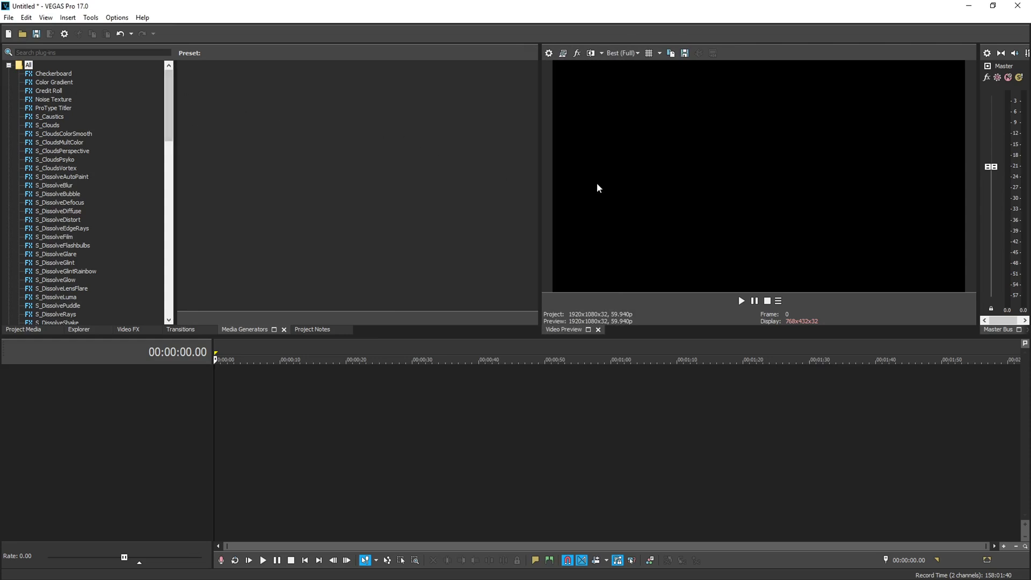
- In VEGAS Pro, import the hologram sequence PNGs as an image sequence starting from image00000, with the tape name "hologram"
left_click(8, 17)
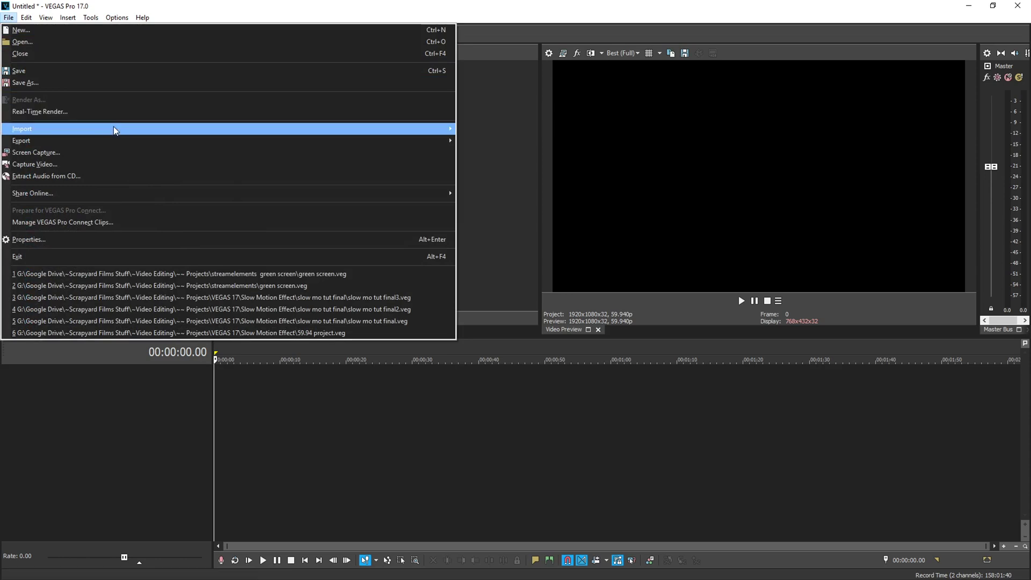
mouse_move(376, 129)
left_click(474, 131)
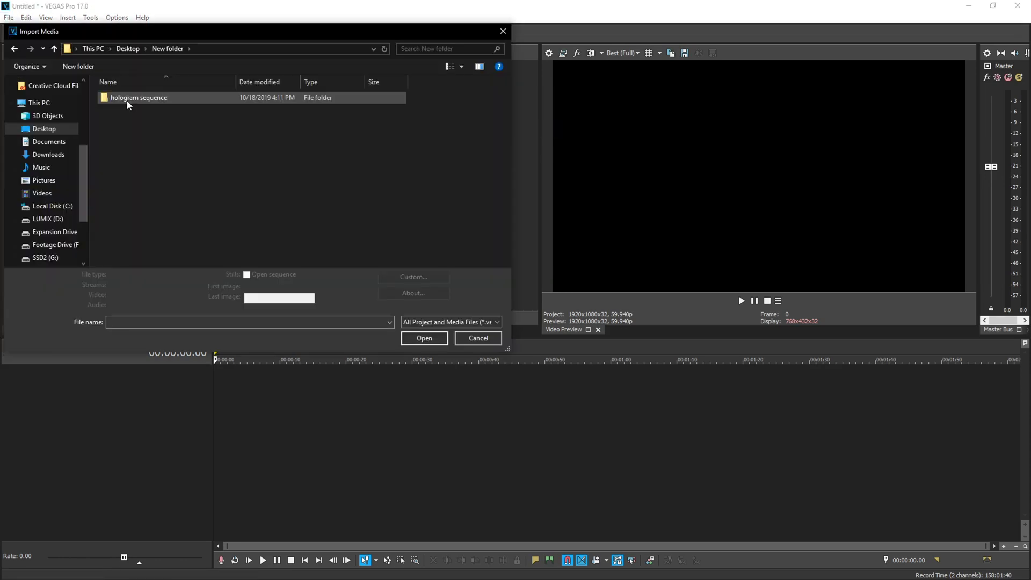
double_click(128, 100)
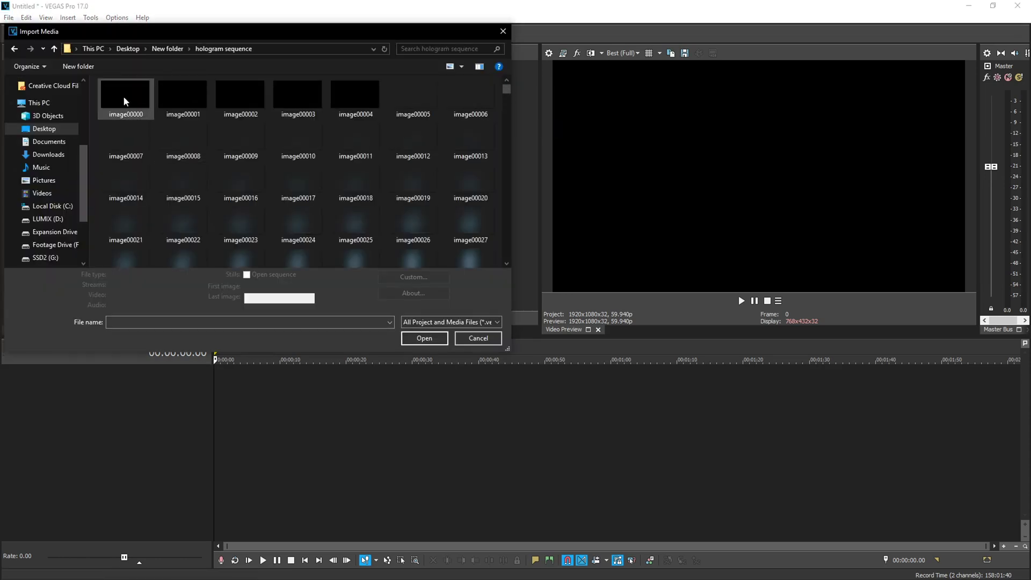
left_click(124, 101)
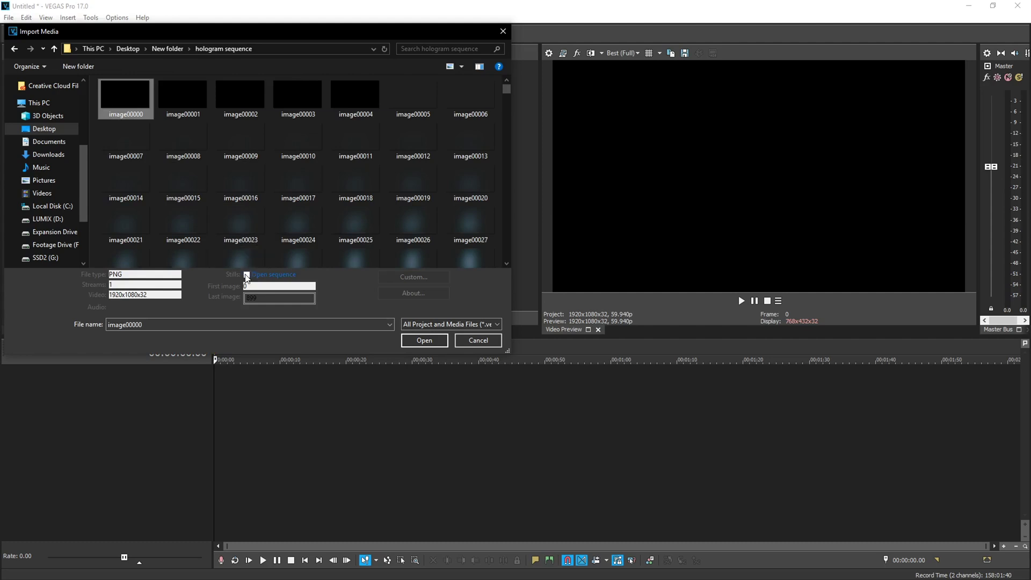
left_click(246, 276)
left_click(421, 343)
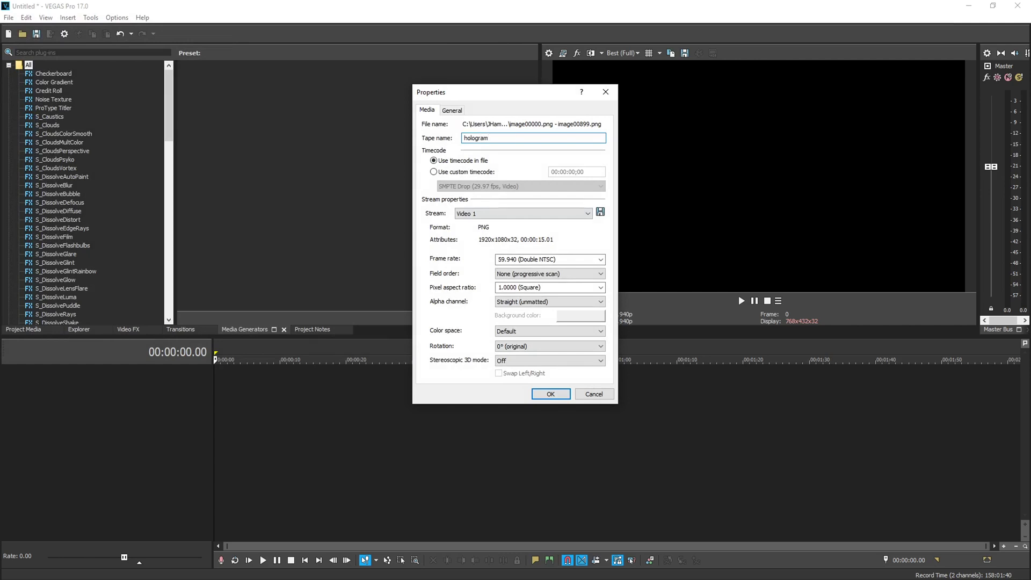
type("hologram")
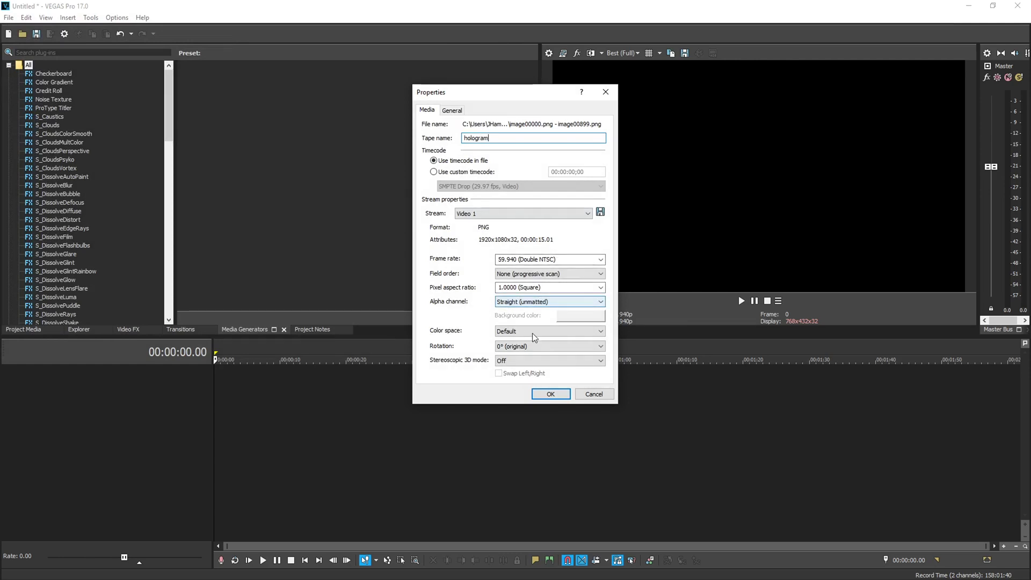
left_click(550, 394)
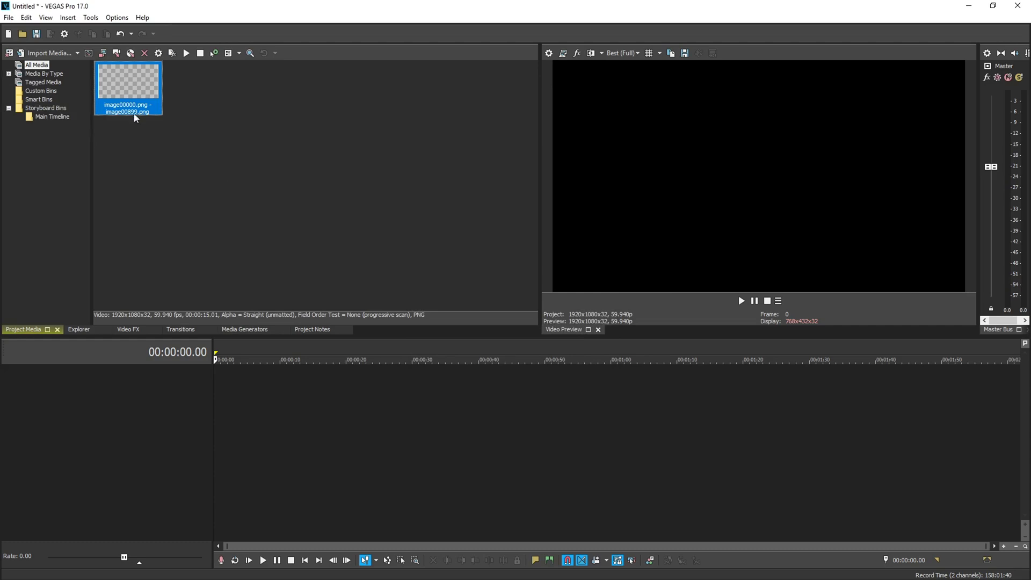
- Place the imported image sequence at the start of the empty timeline and play it back
left_click_drag(135, 118, 226, 400)
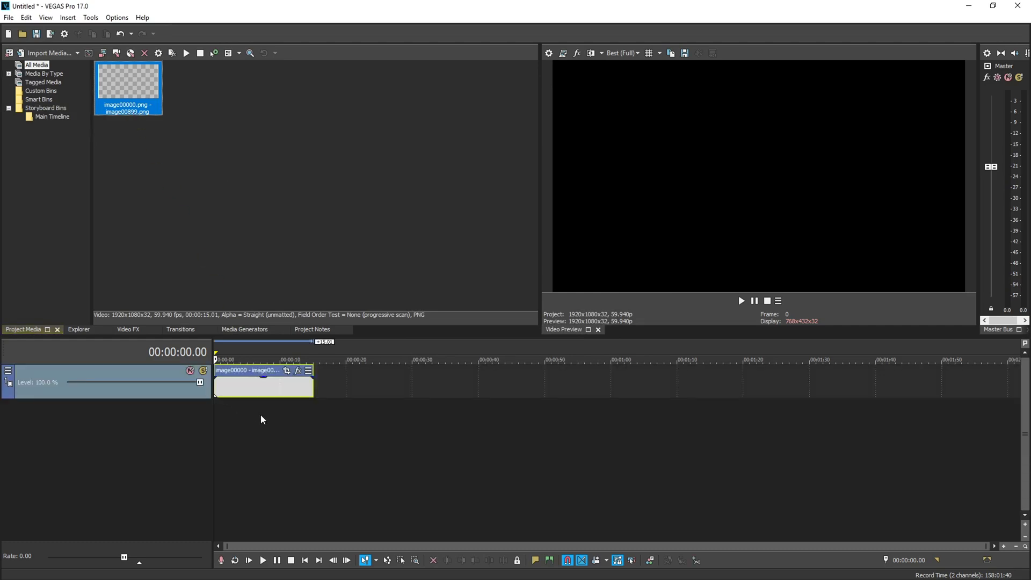
left_click(237, 390)
key("space")
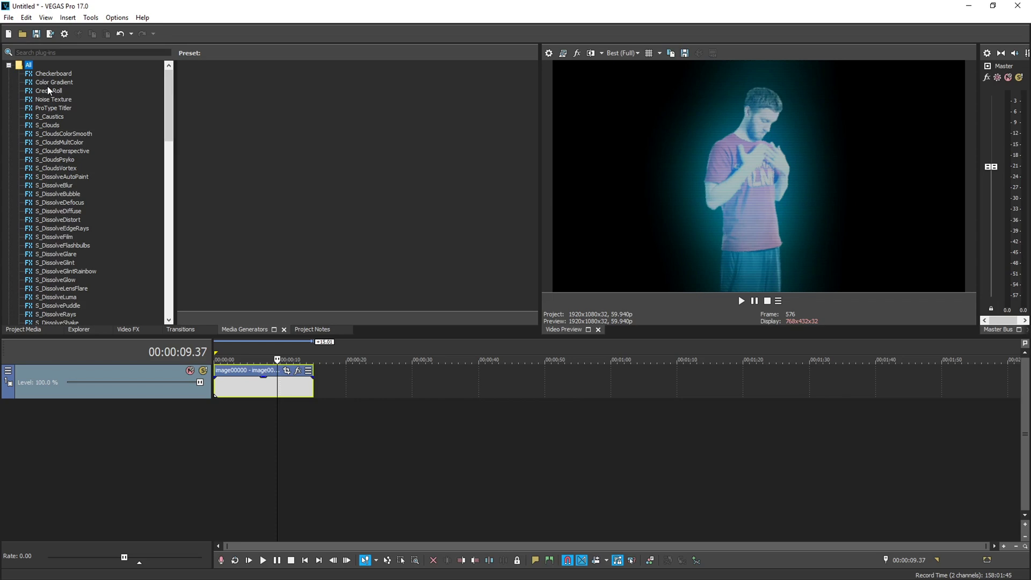
- Add a Color Gradient with the Skyscape preset on a new track beneath the hologram sequence and play back the composite
left_click(54, 81)
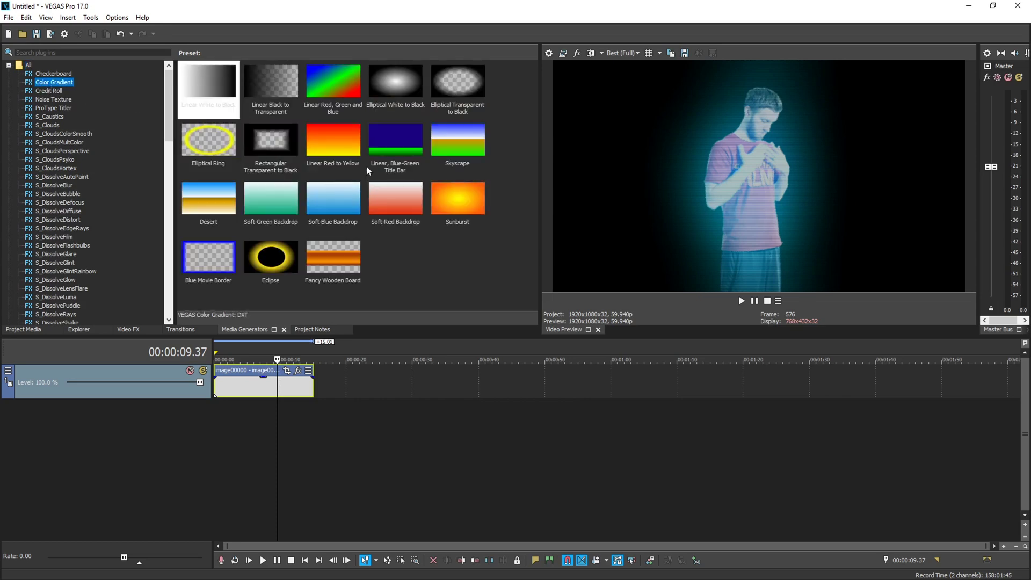
left_click_drag(464, 147, 381, 364)
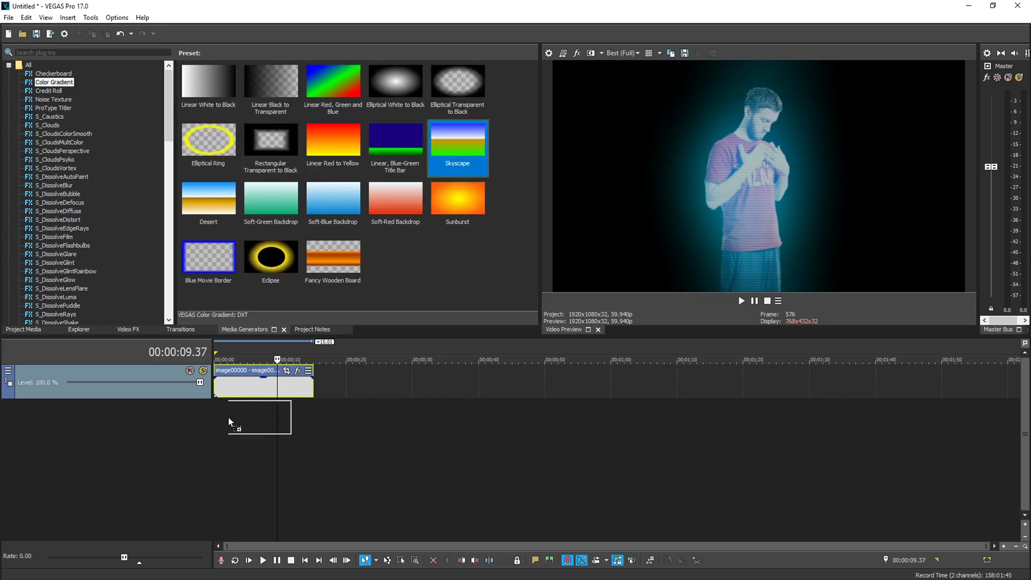
left_click_drag(230, 421, 246, 421)
left_click(498, 128)
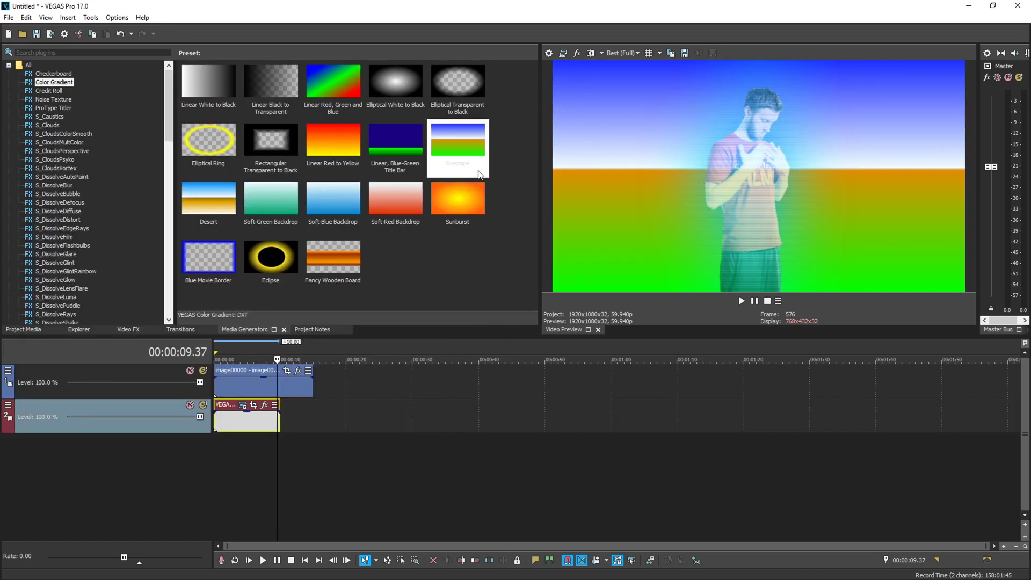
left_click(248, 385)
key("space")
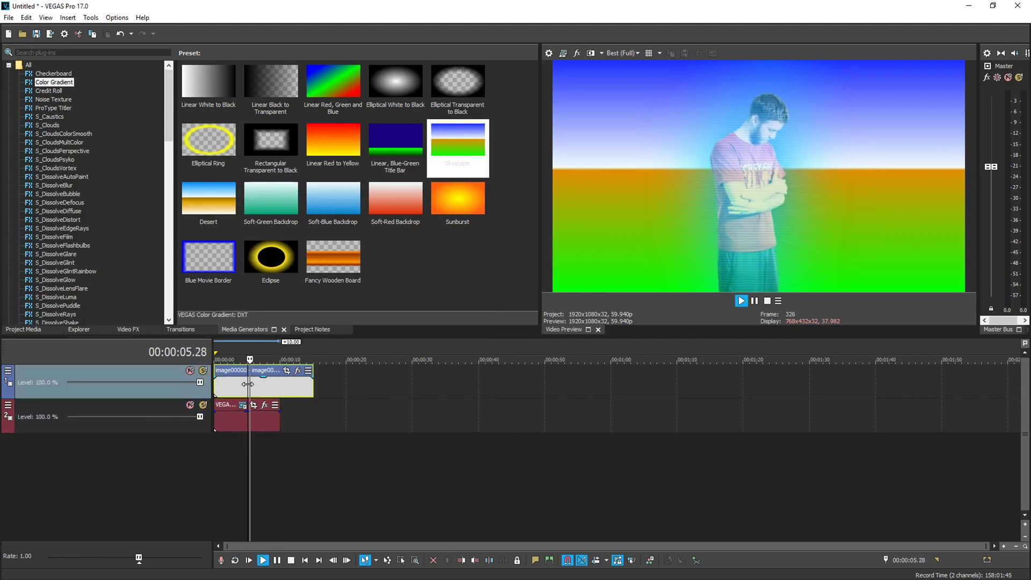